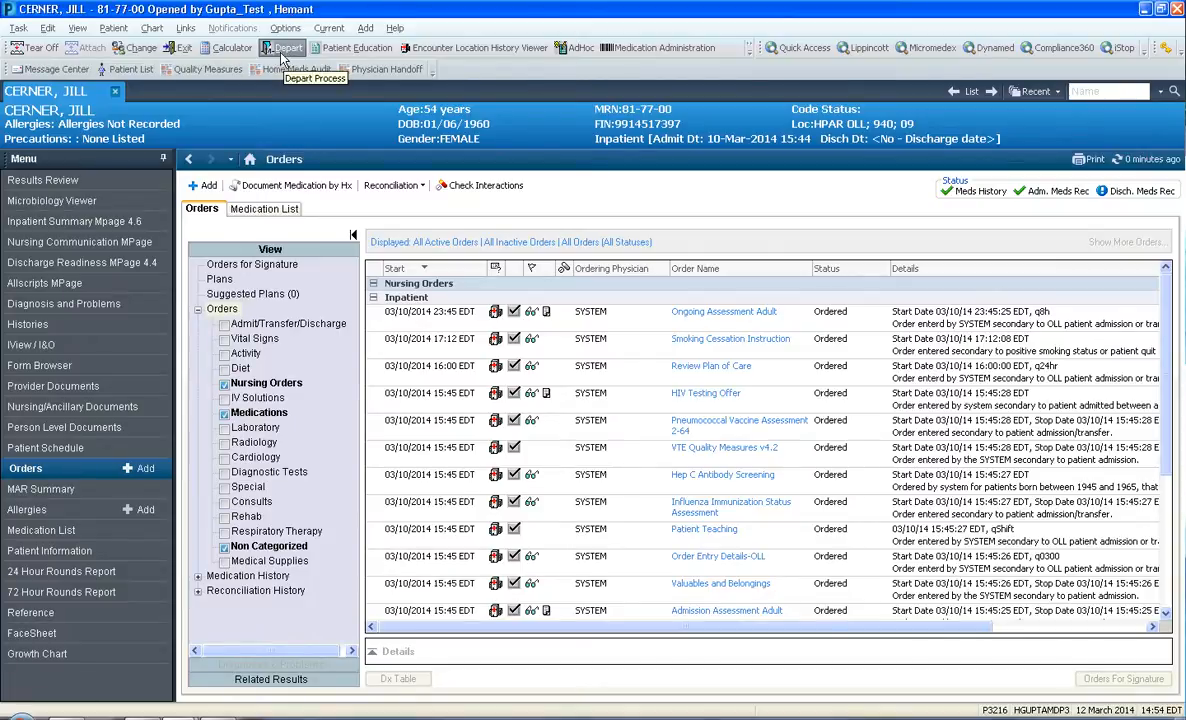
# - Open the Depart Process for the patient's chart and enlarge its window to show more of the discharge summary
pyautogui.click(151, 28)
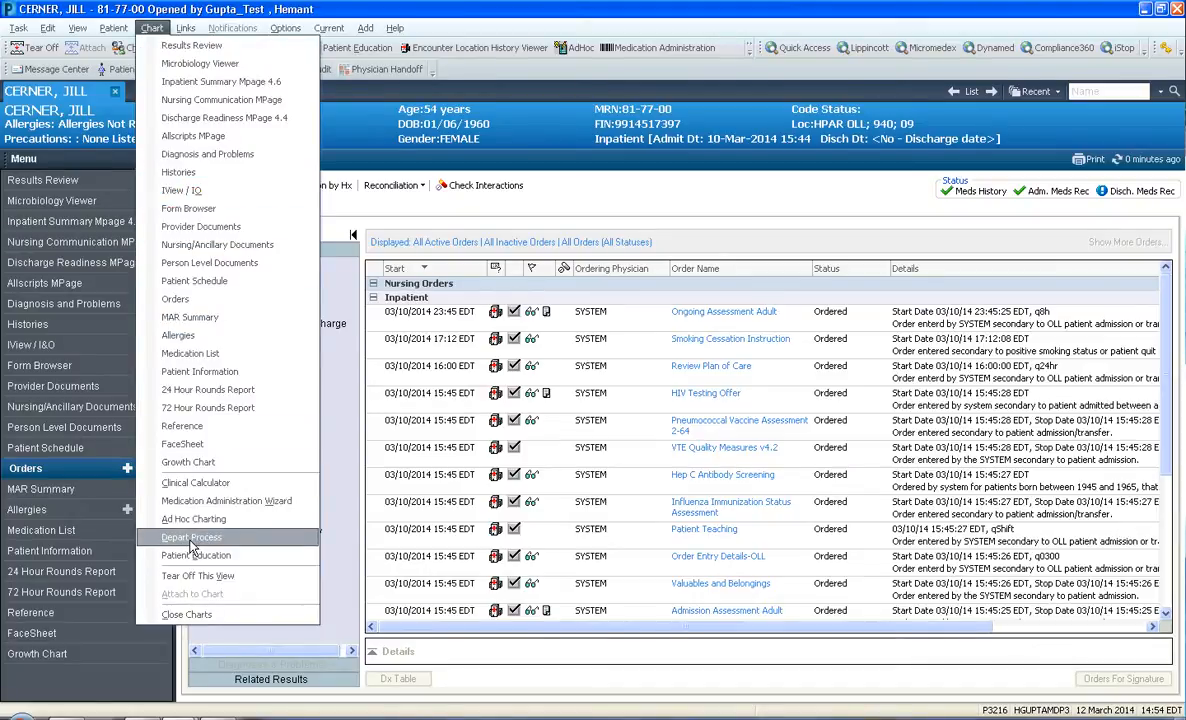
pyautogui.click(677, 230)
pyautogui.click(277, 49)
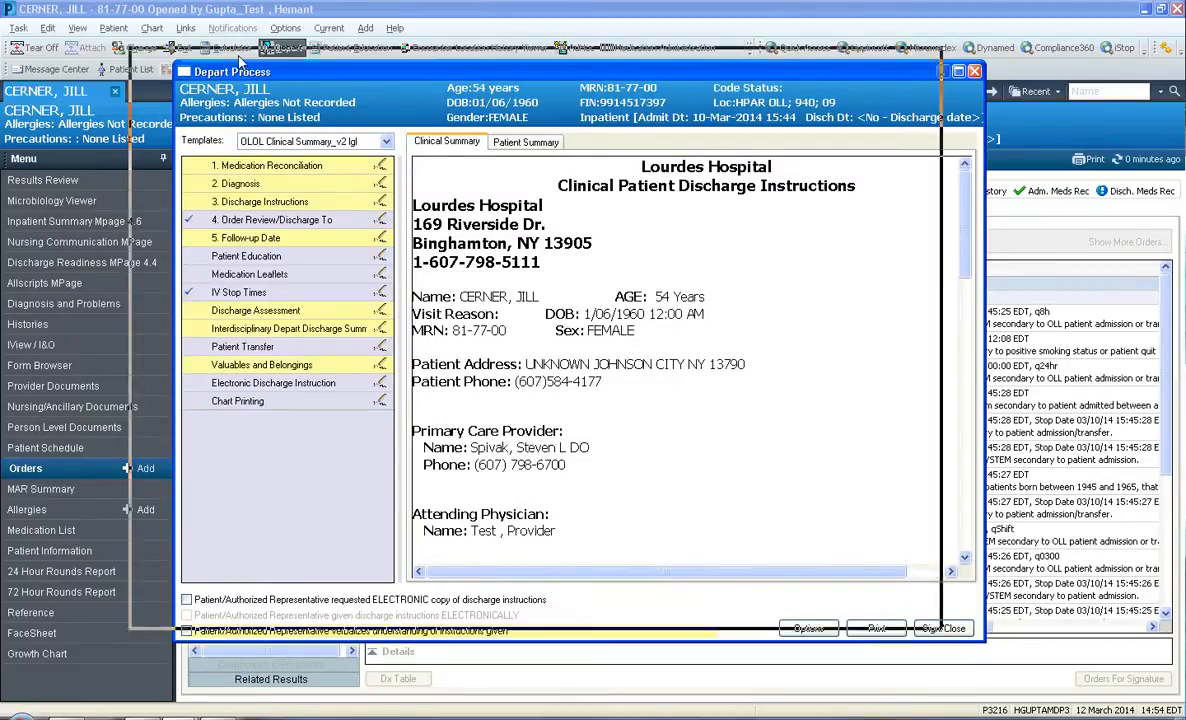
pyautogui.moveTo(936, 624); pyautogui.dragTo(1021, 696)
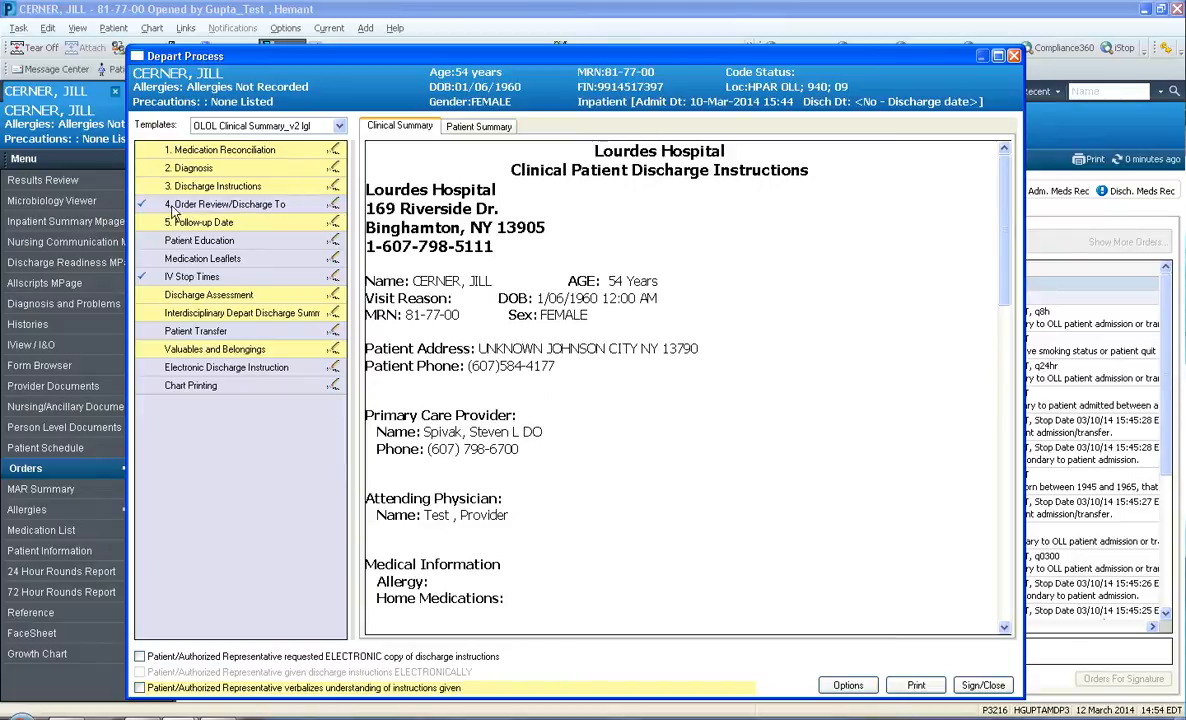
# - In discharge medication reconciliation, add a prescription for azithromycin 500 mg oral tablet, 1 tab PO qDay for 5 days, 5 tabs
pyautogui.click(334, 151)
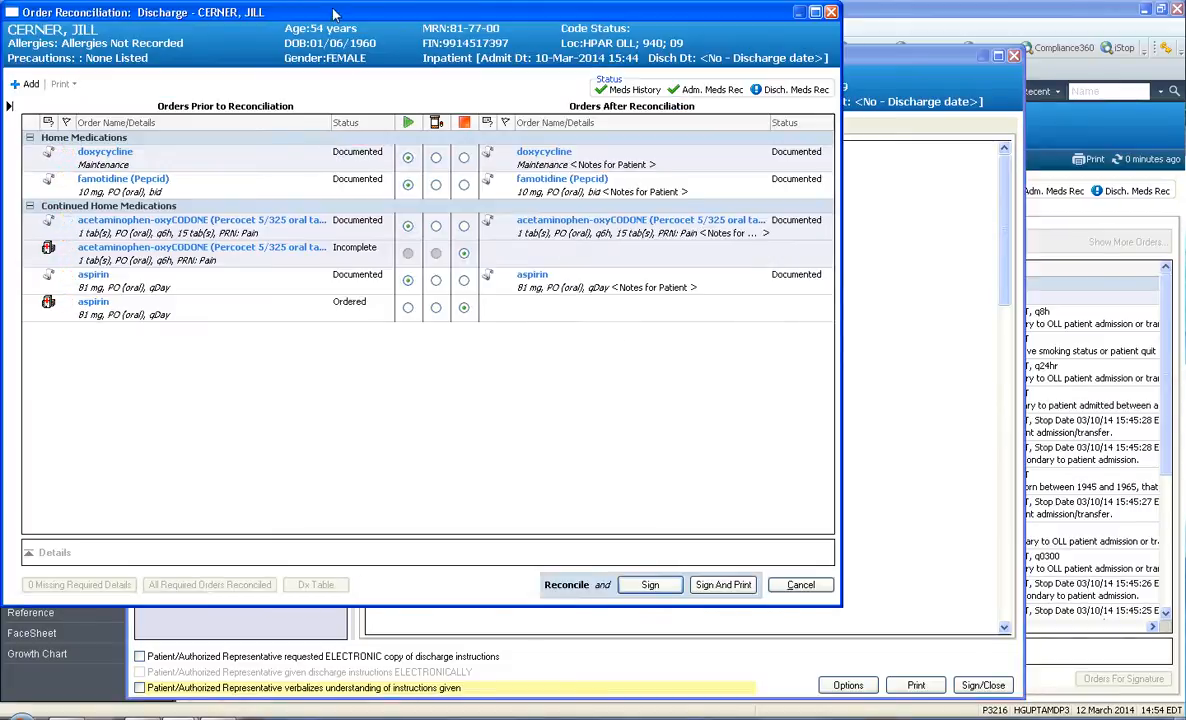
pyautogui.moveTo(332, 12); pyautogui.dragTo(462, 82)
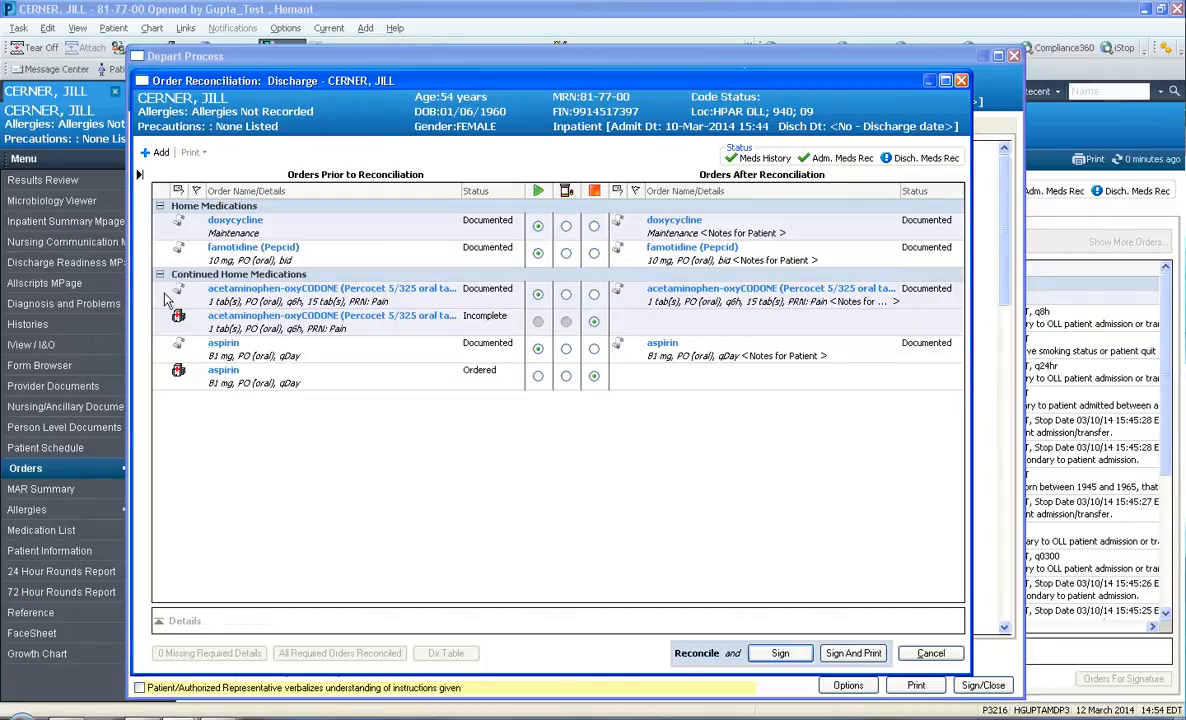
pyautogui.click(161, 155)
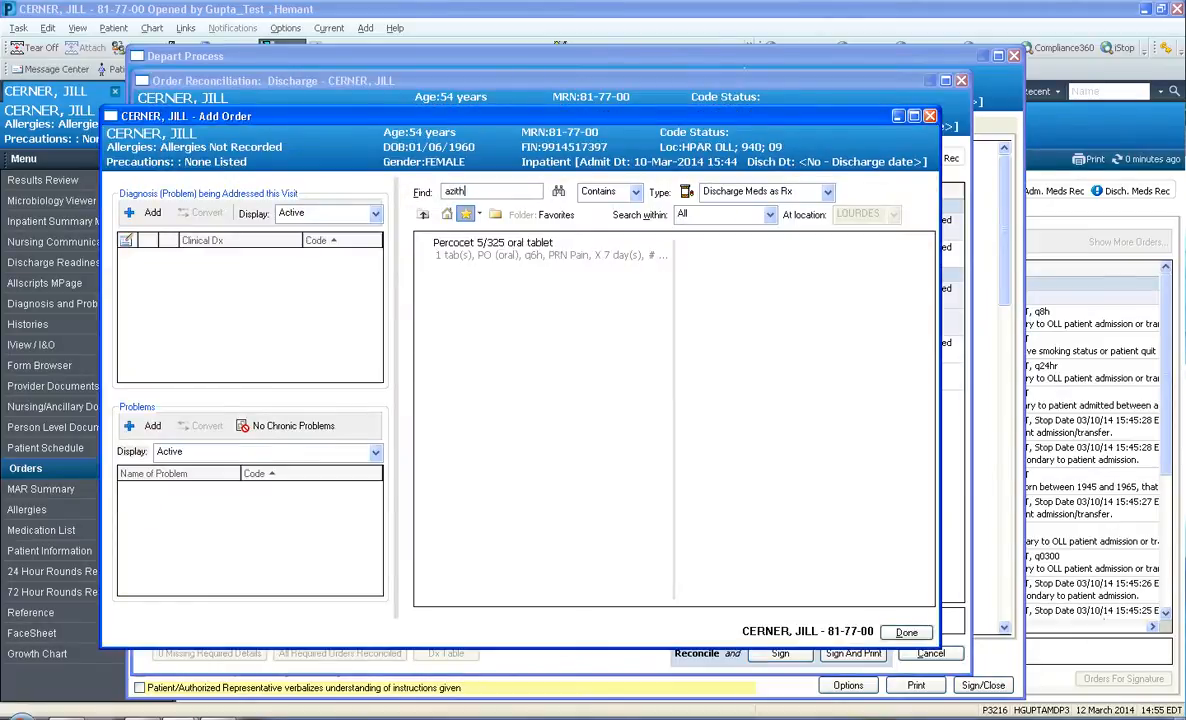
pyautogui.write('azithro')
pyautogui.press('Return')
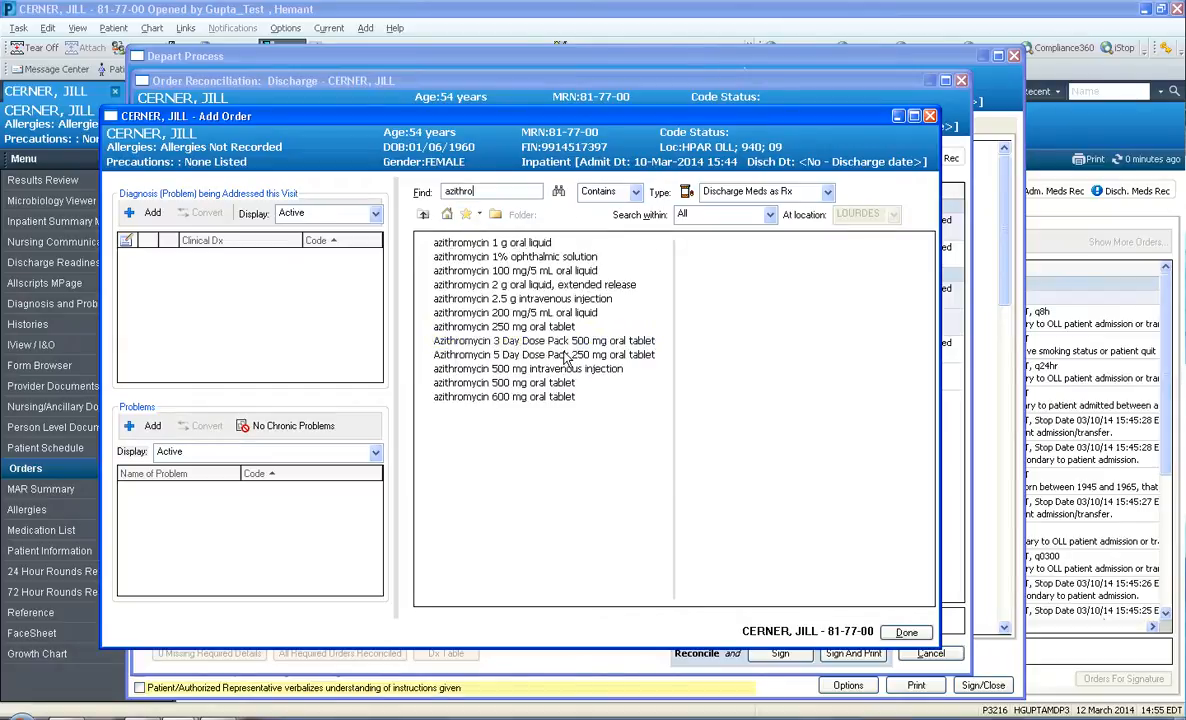
pyautogui.click(510, 383)
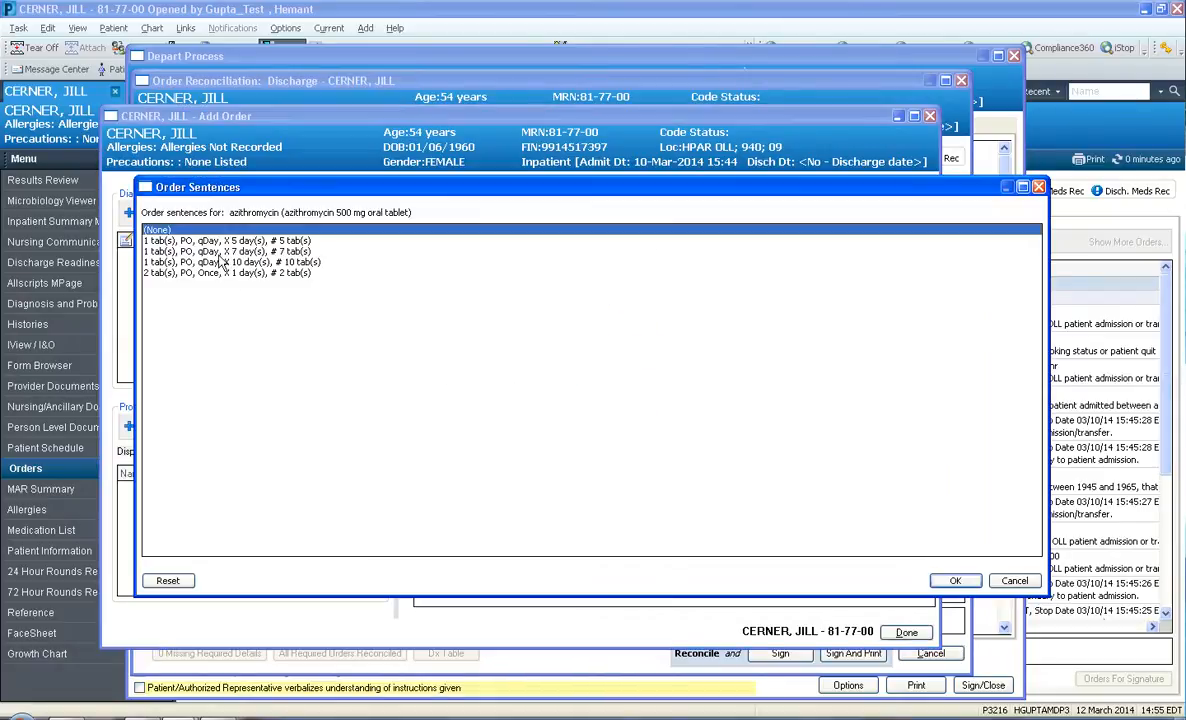
pyautogui.click(212, 241)
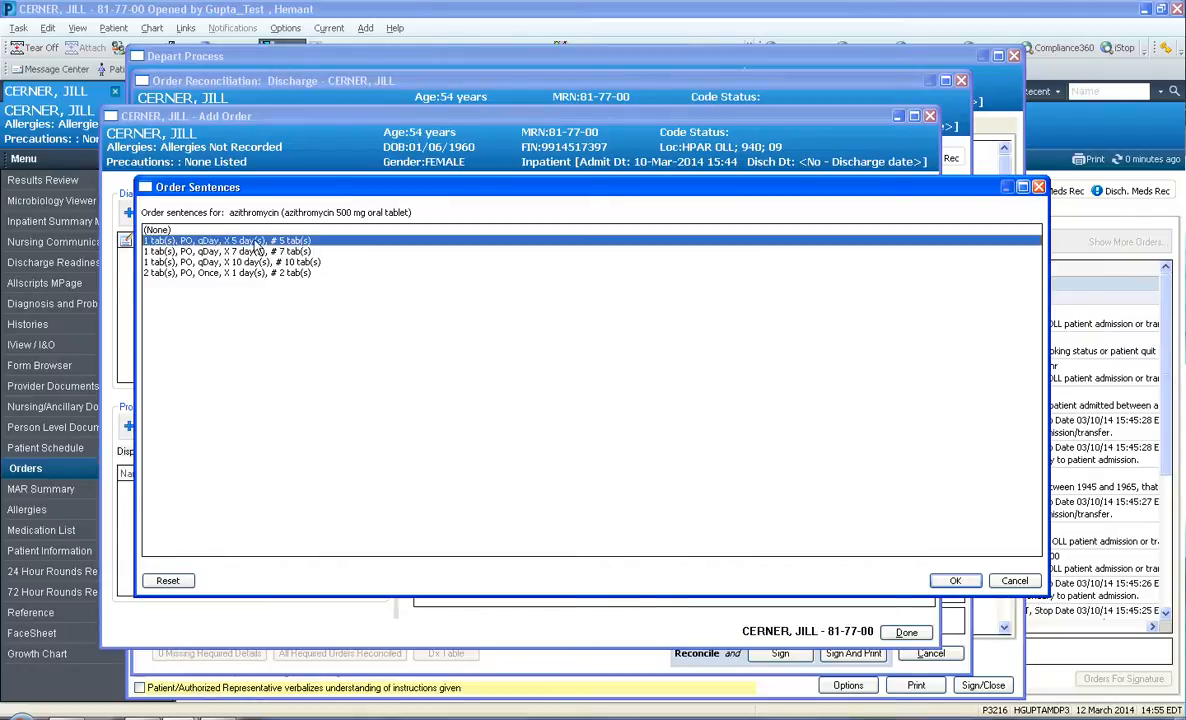
pyautogui.click(953, 581)
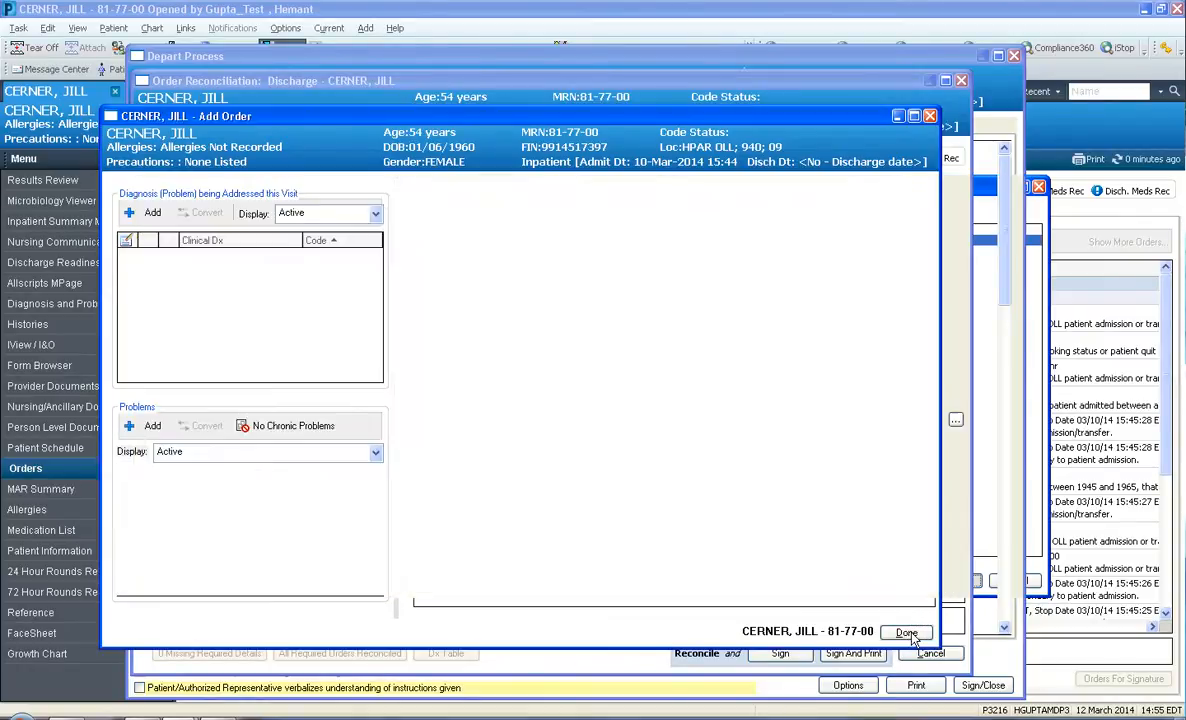
pyautogui.click(906, 632)
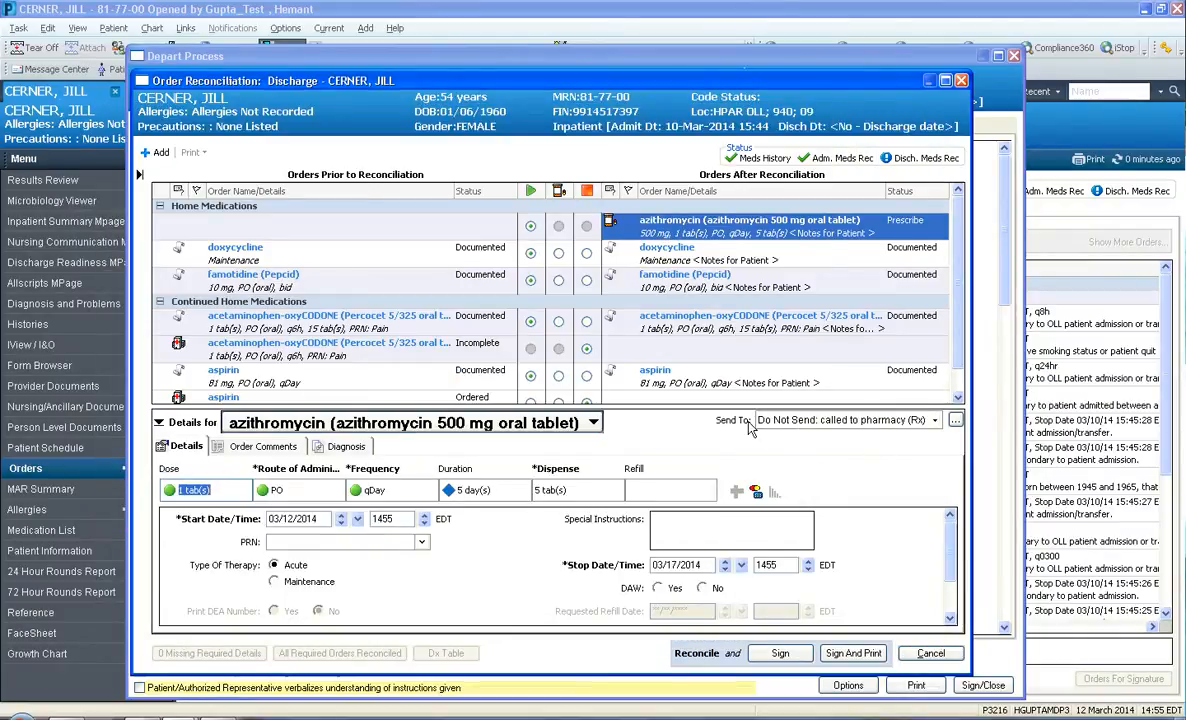
# - Discontinue the home medication doxycycline and sign the discharge medication reconciliation
pyautogui.moveTo(622, 407); pyautogui.dragTo(620, 441)
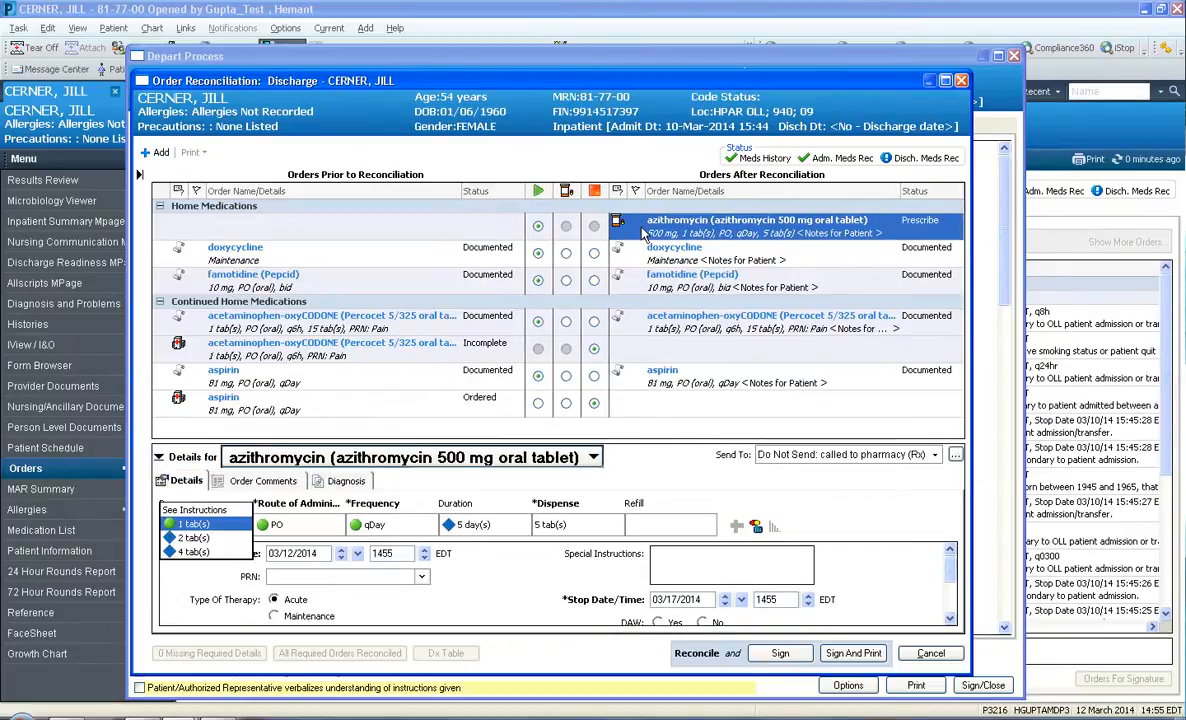
pyautogui.click(594, 255)
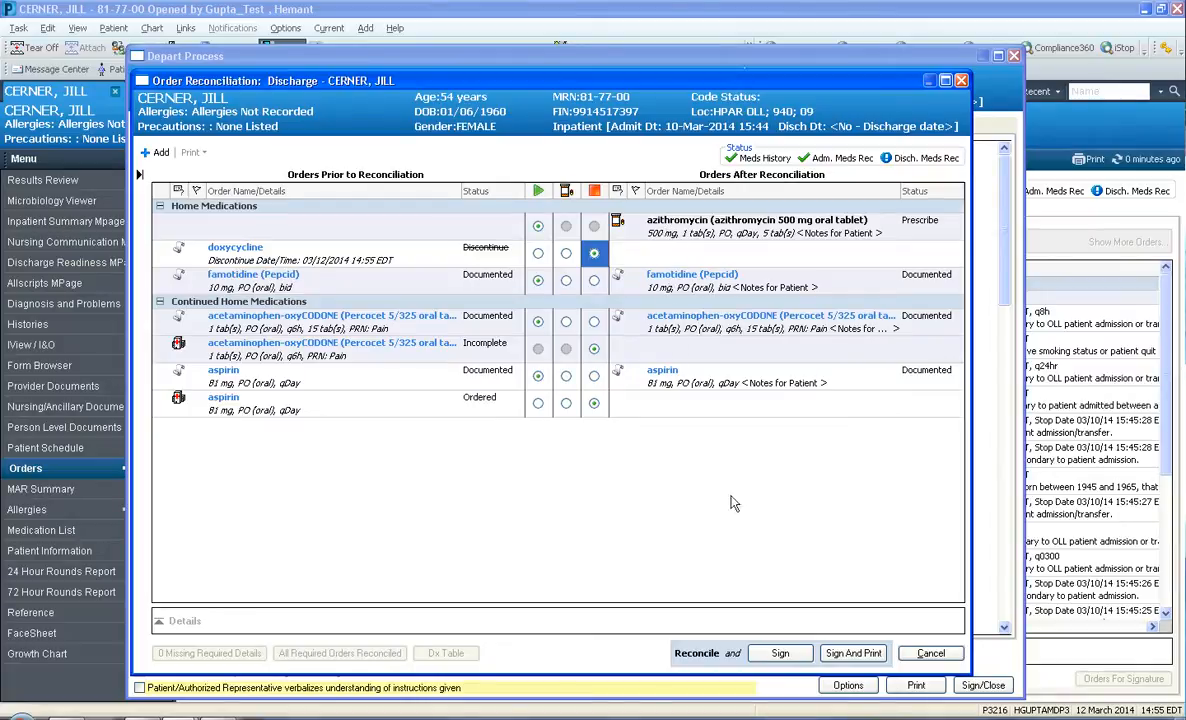
pyautogui.click(780, 654)
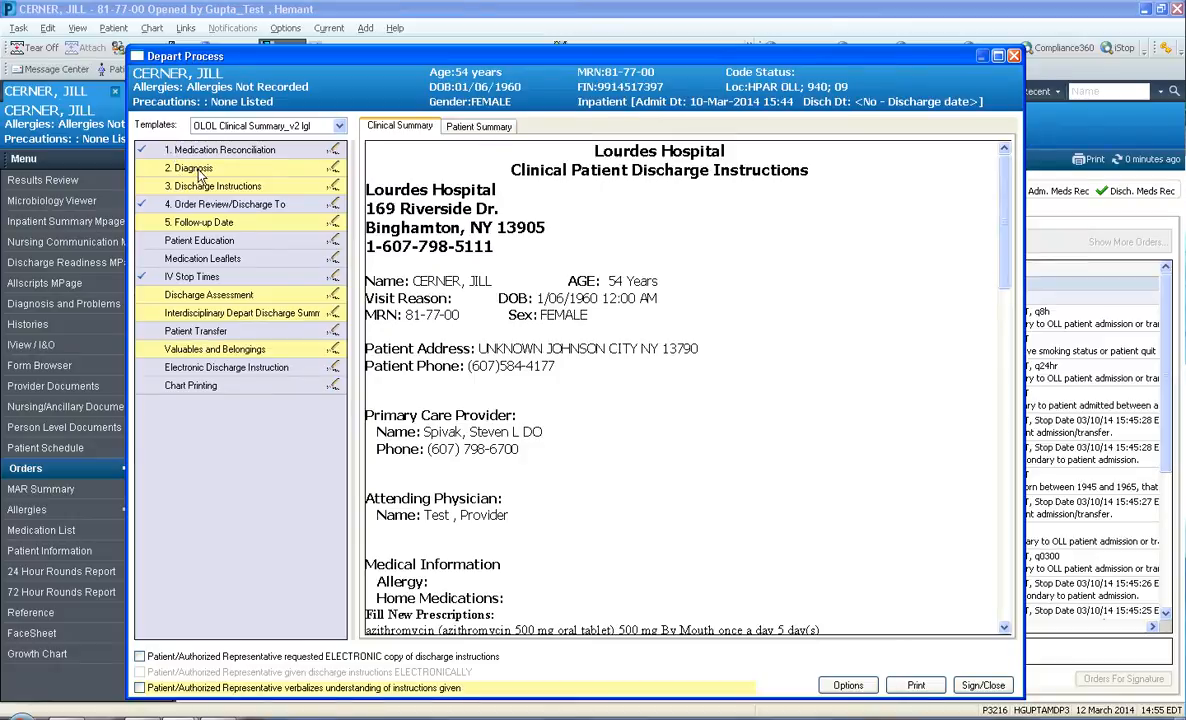
# - Search diagnoses for "uti", add Bacterial UTI as the discharge diagnosis for this visit, and copy it to the Problems list
pyautogui.click(335, 167)
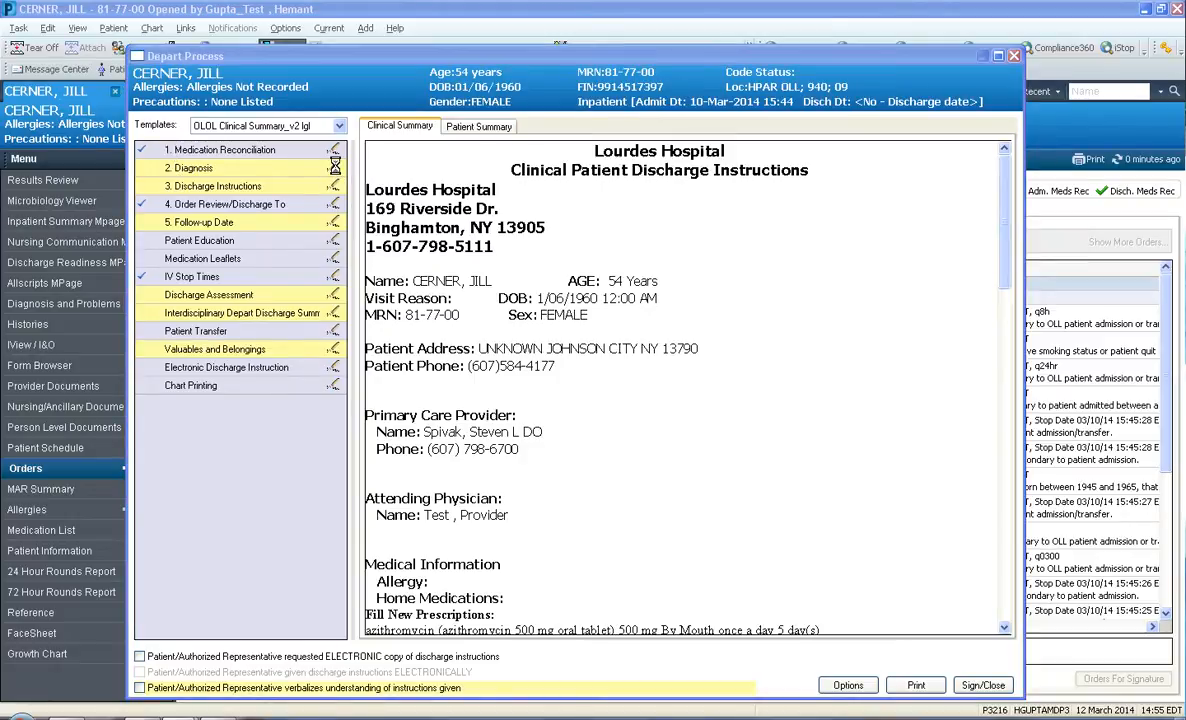
pyautogui.click(222, 197)
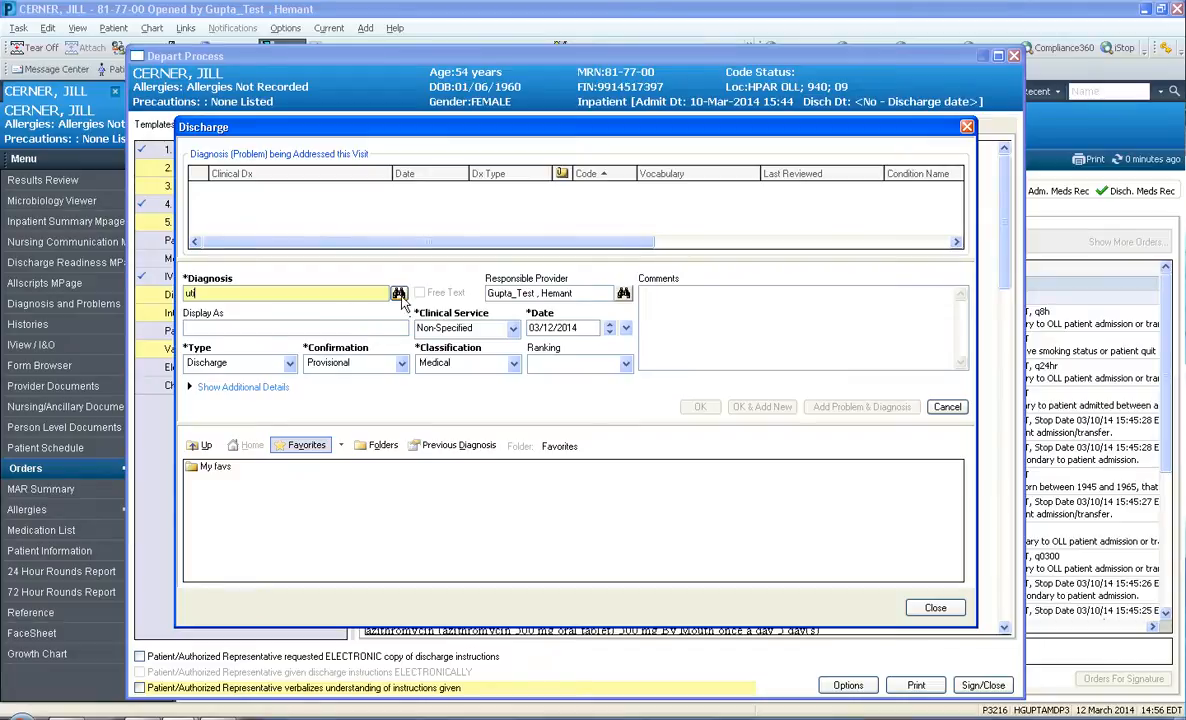
pyautogui.press('Return')
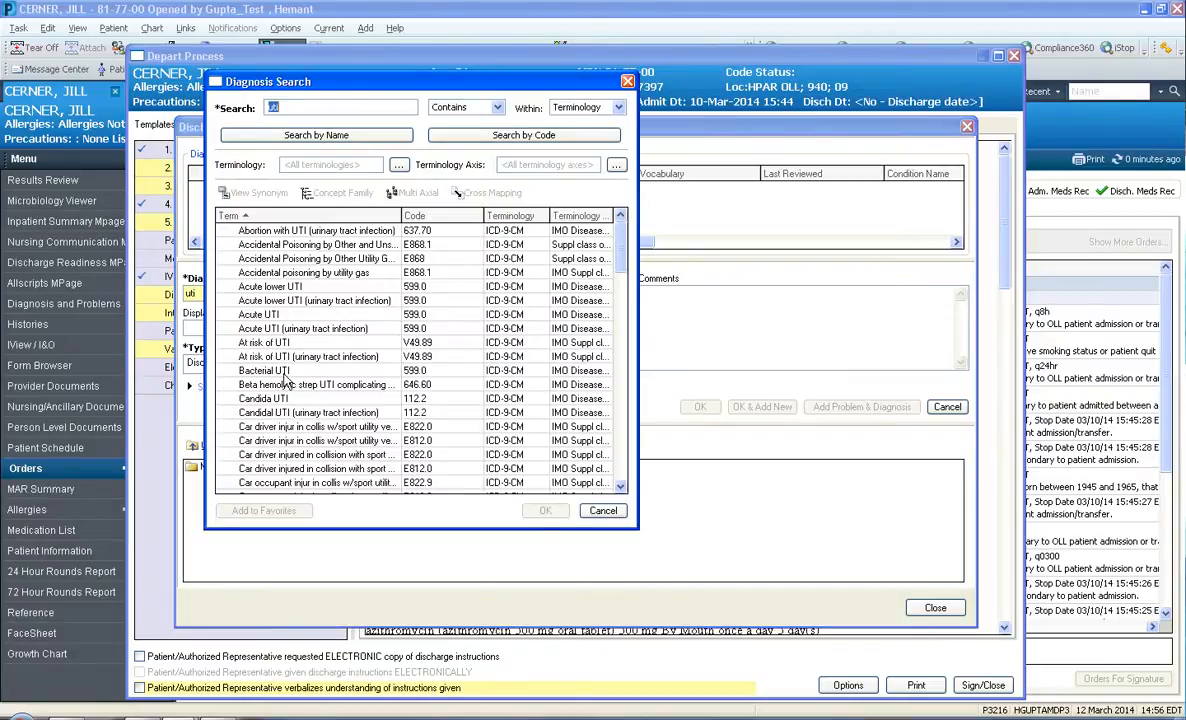
pyautogui.click(284, 371)
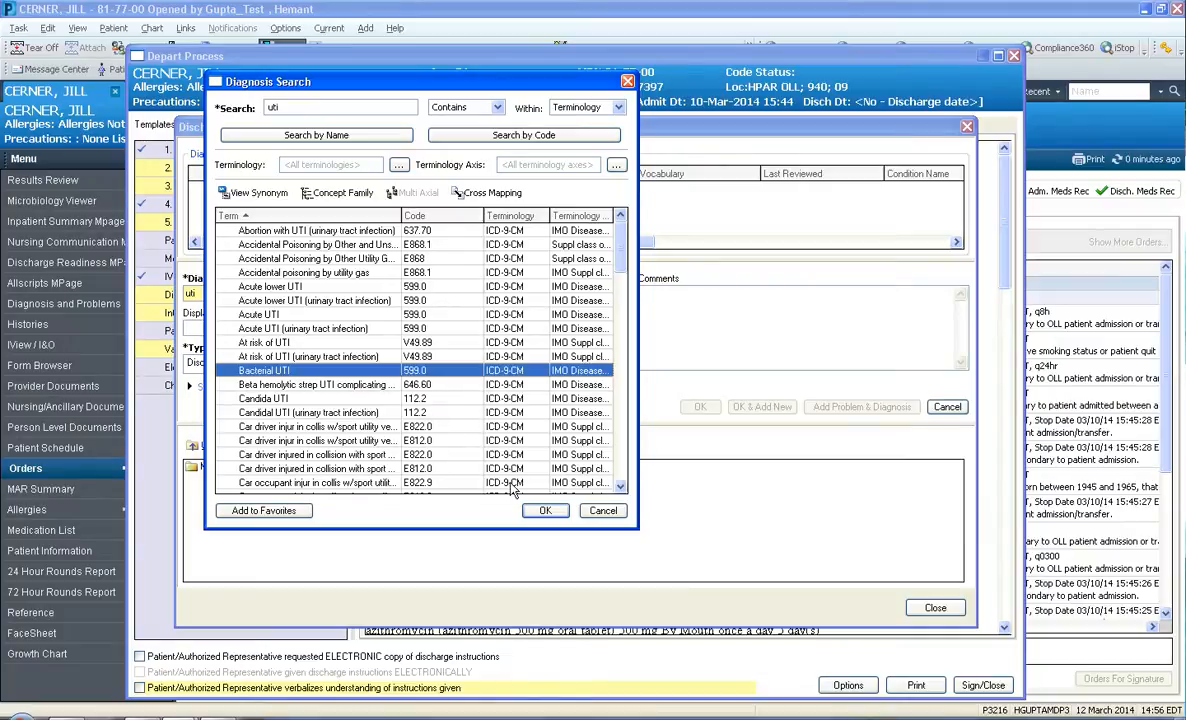
pyautogui.press('Return')
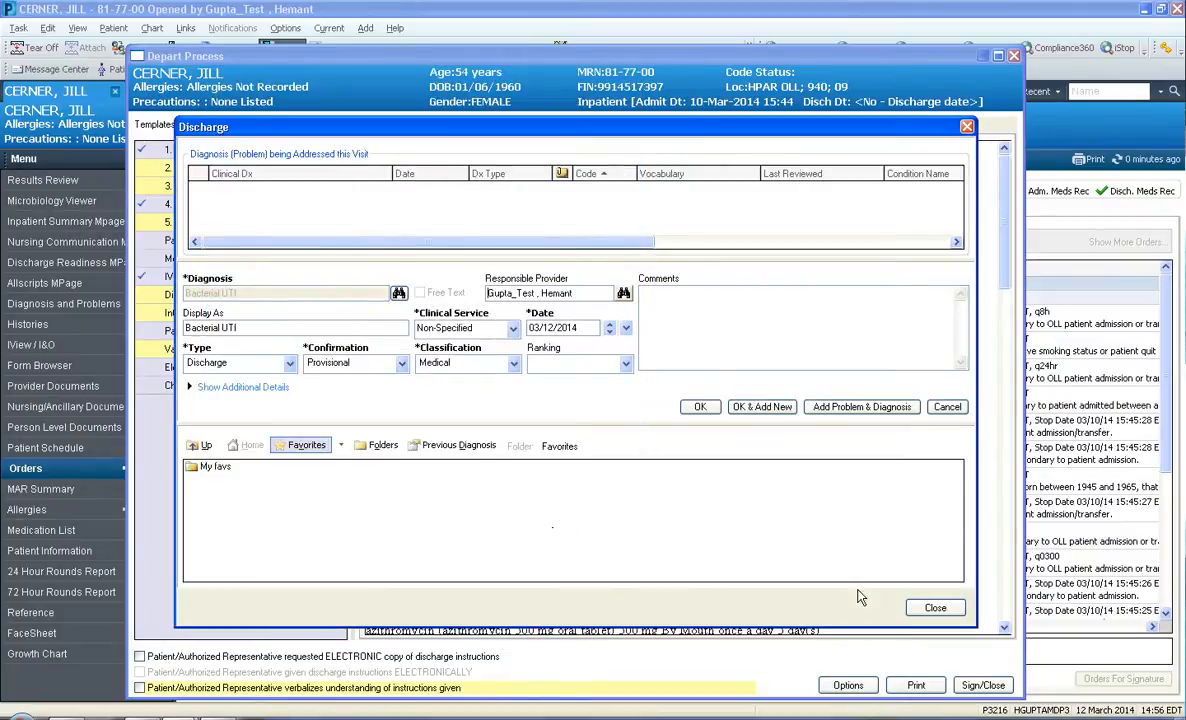
pyautogui.click(701, 410)
pyautogui.click(701, 408)
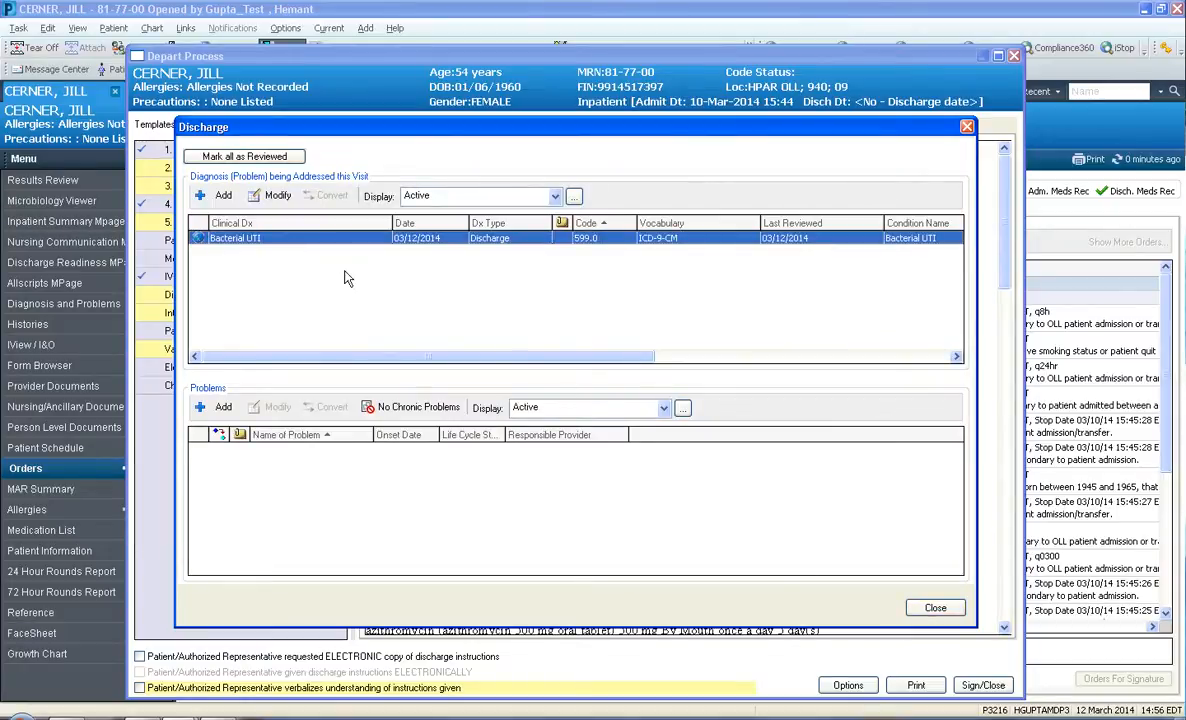
pyautogui.moveTo(282, 245); pyautogui.dragTo(270, 450)
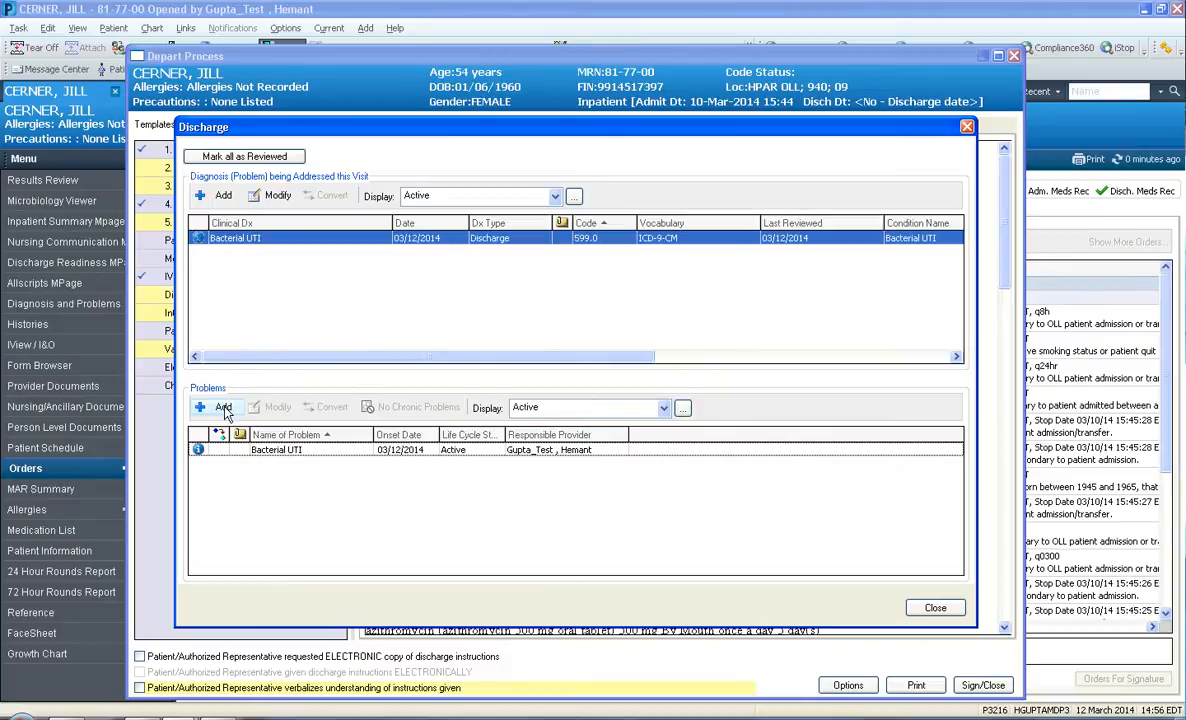
pyautogui.click(940, 610)
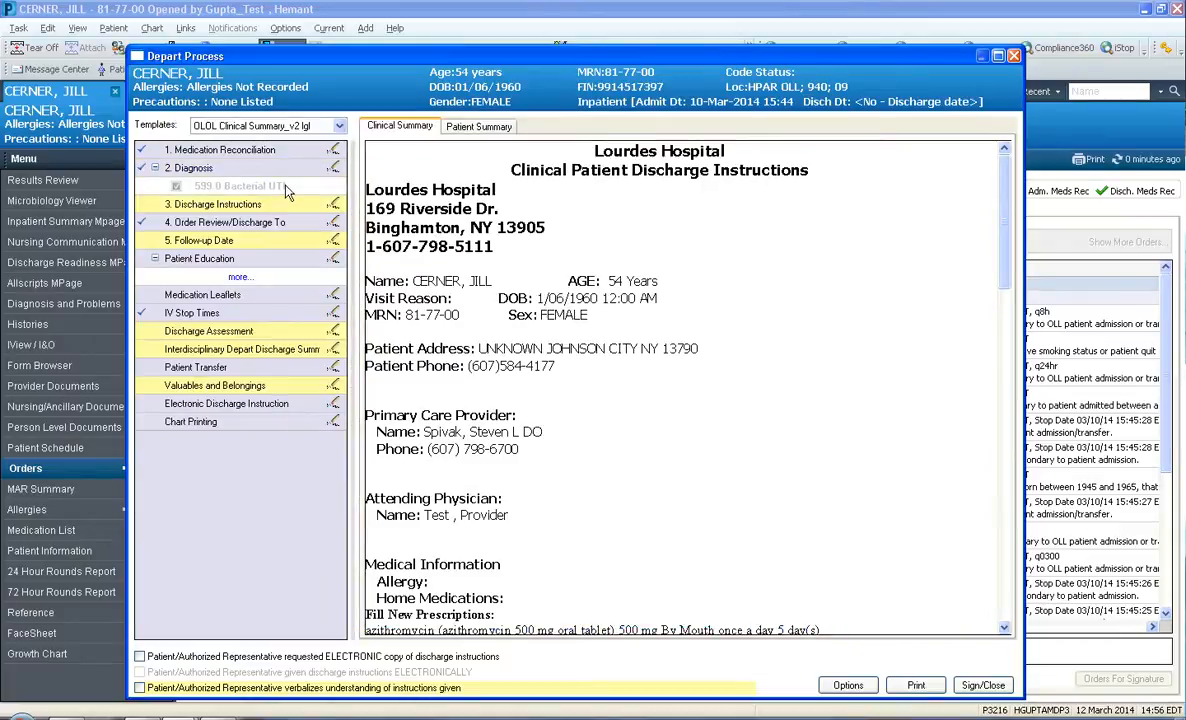
# - Open the Discharge Instructions form and set Regular diet, No limitations for activity, and Full CPR resuscitation status
pyautogui.click(335, 207)
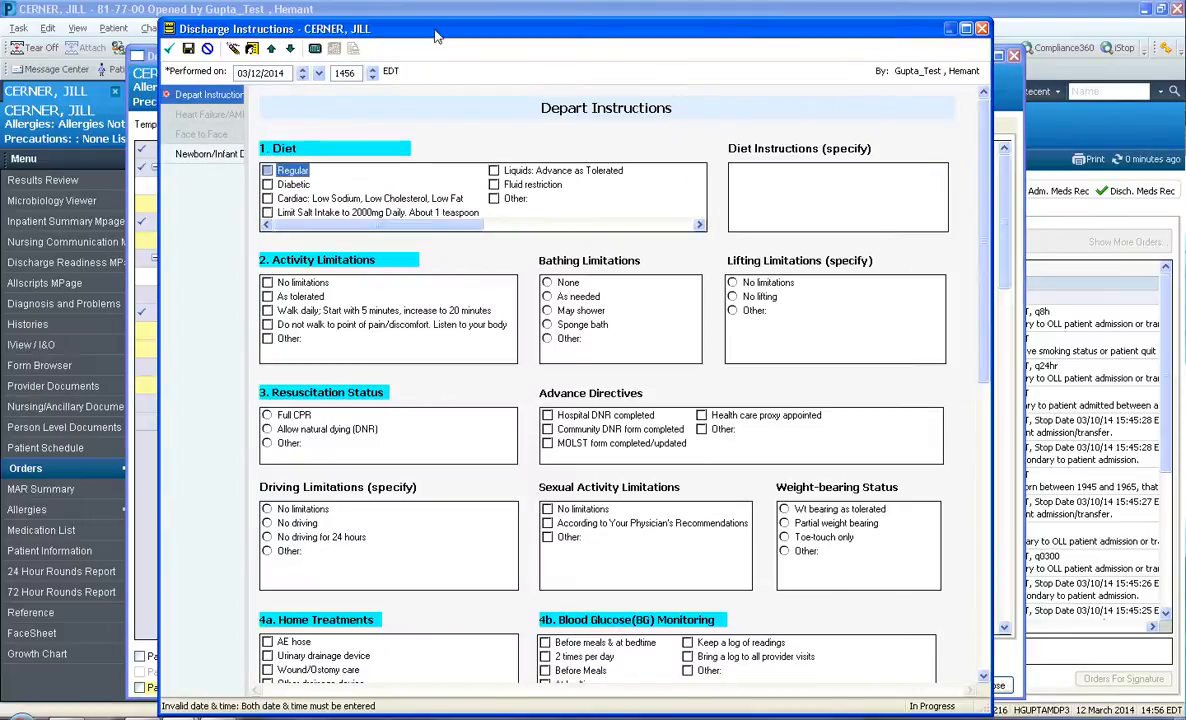
pyautogui.moveTo(433, 18); pyautogui.dragTo(433, 49)
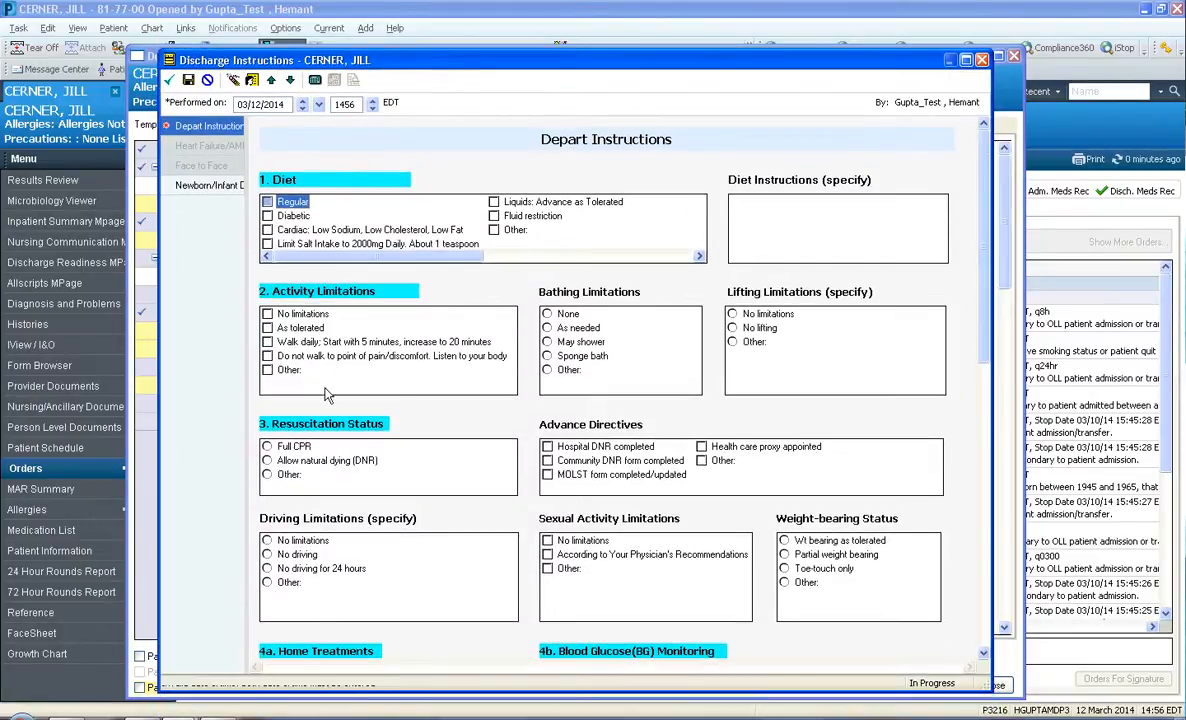
pyautogui.scroll(-3, 908, 297)
pyautogui.scroll(3, 900, 228)
pyautogui.click(268, 203)
pyautogui.click(267, 314)
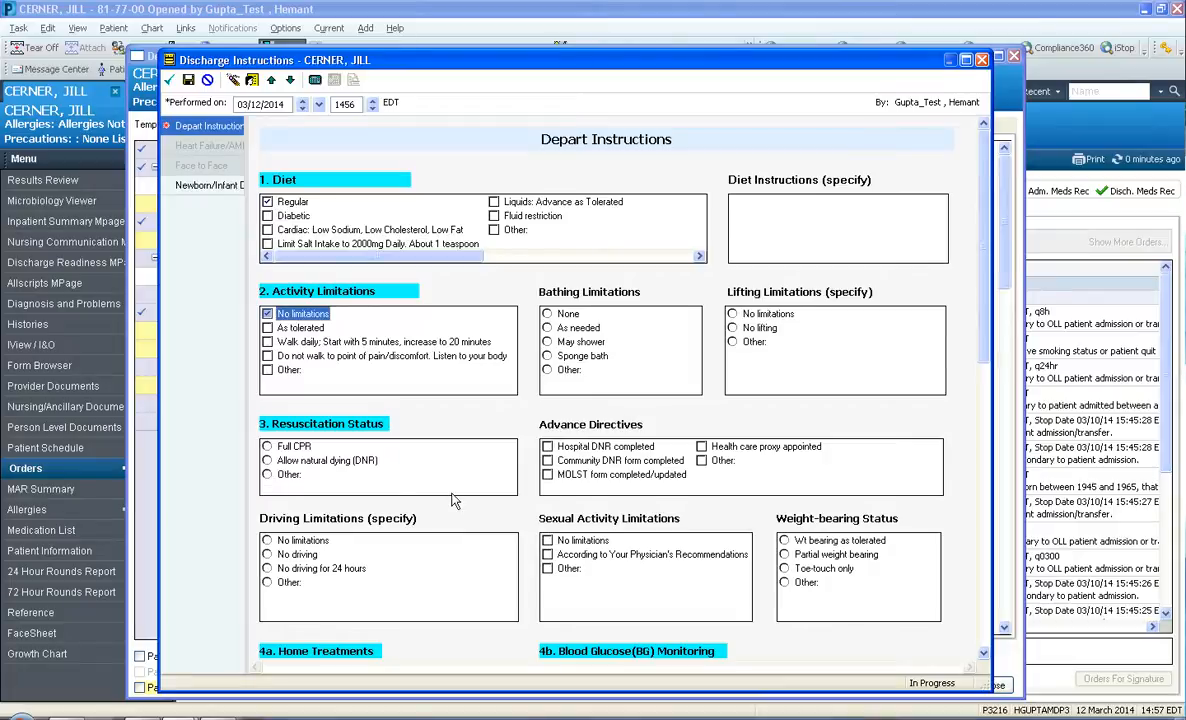
pyautogui.click(268, 446)
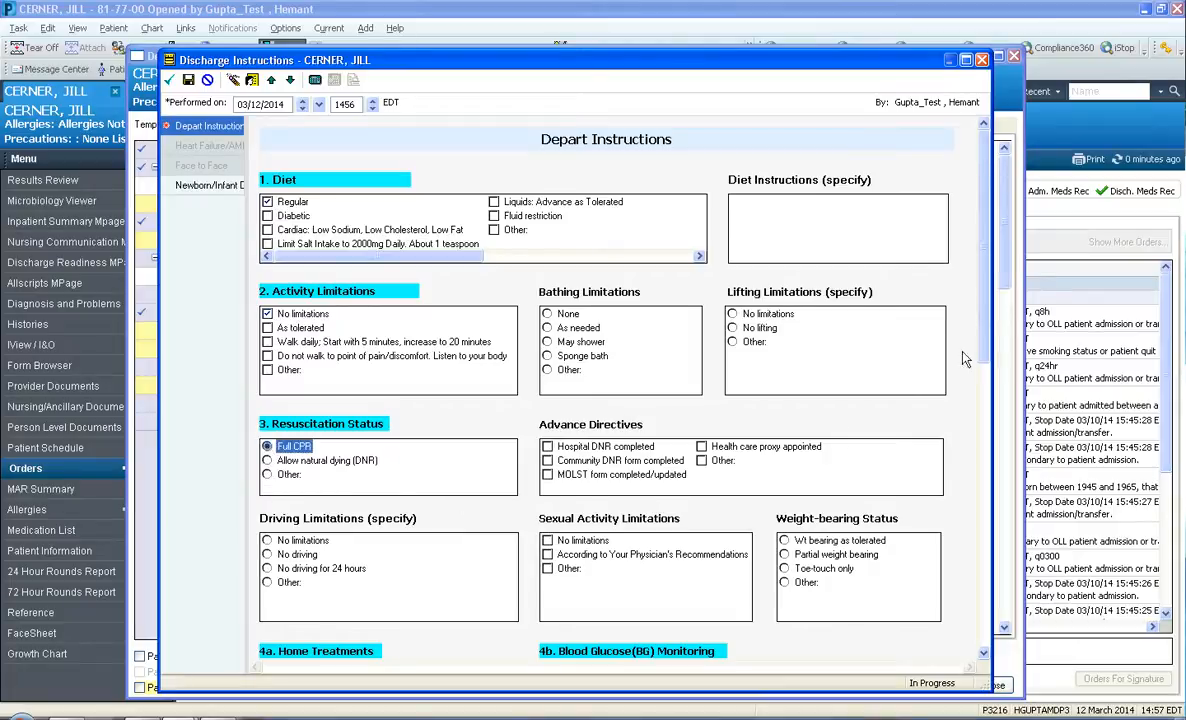
# - Select Home Care-Medicare pt under the referral and DME section to bring up the Face to Face certification
pyautogui.scroll(-3, 905, 338)
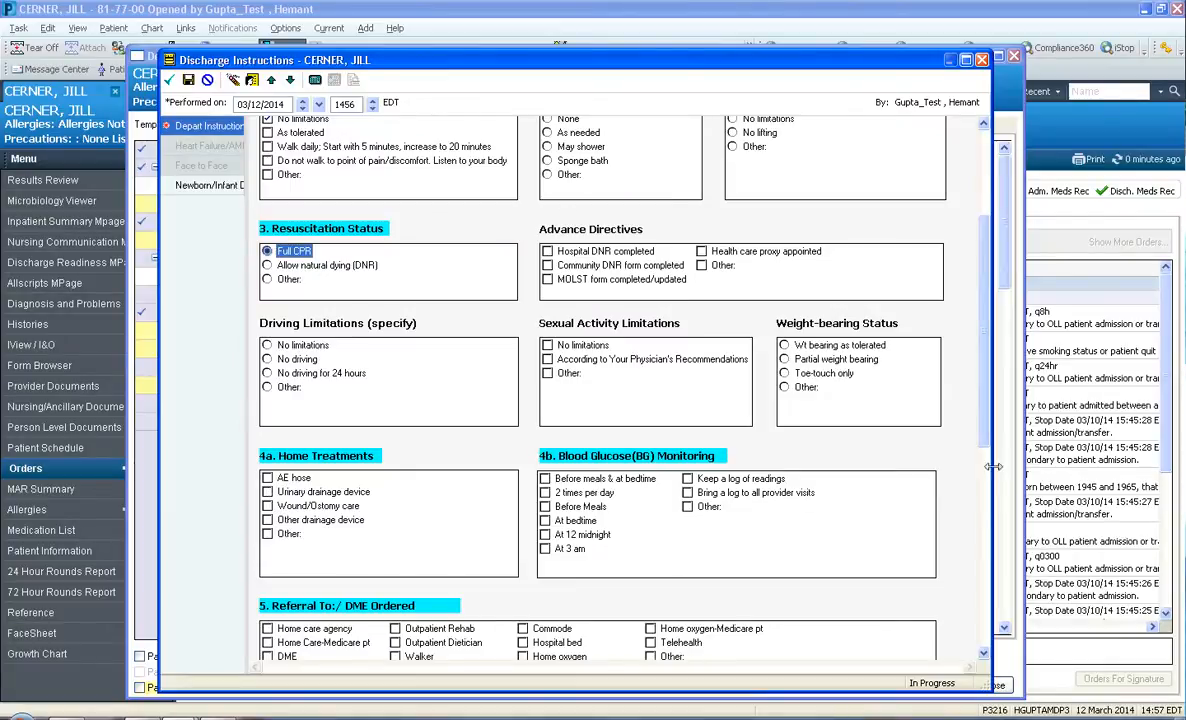
pyautogui.scroll(-3, 980, 470)
pyautogui.scroll(-2, 975, 512)
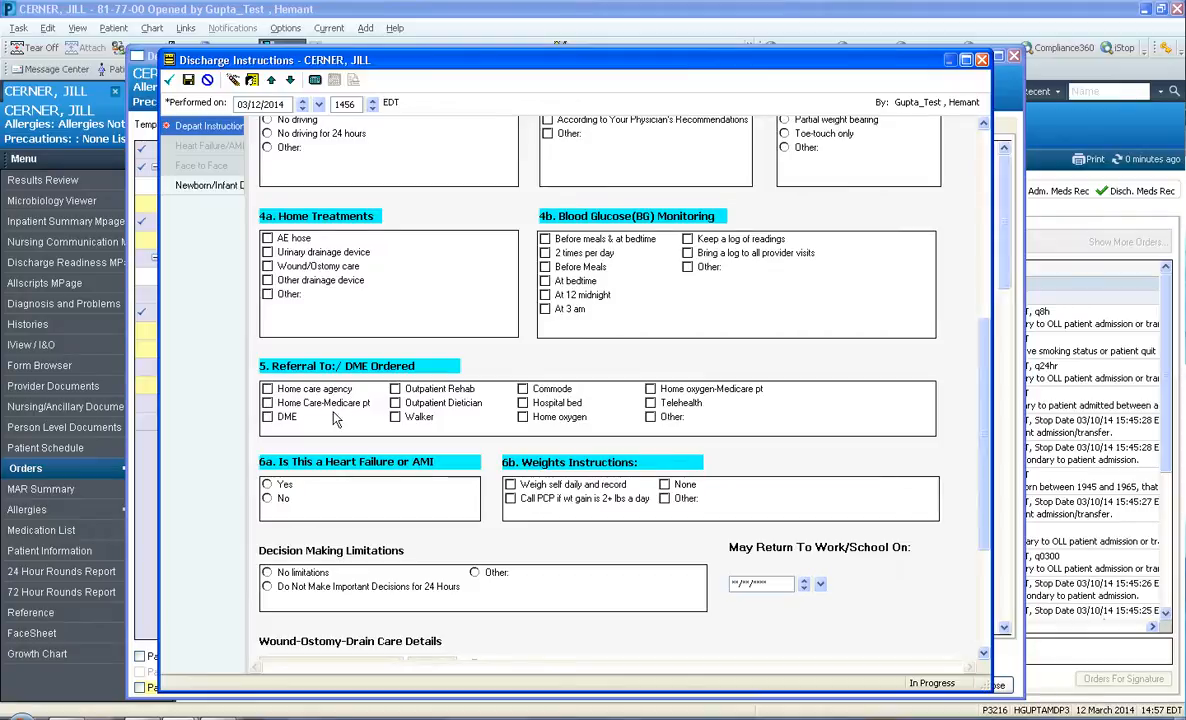
pyautogui.click(267, 403)
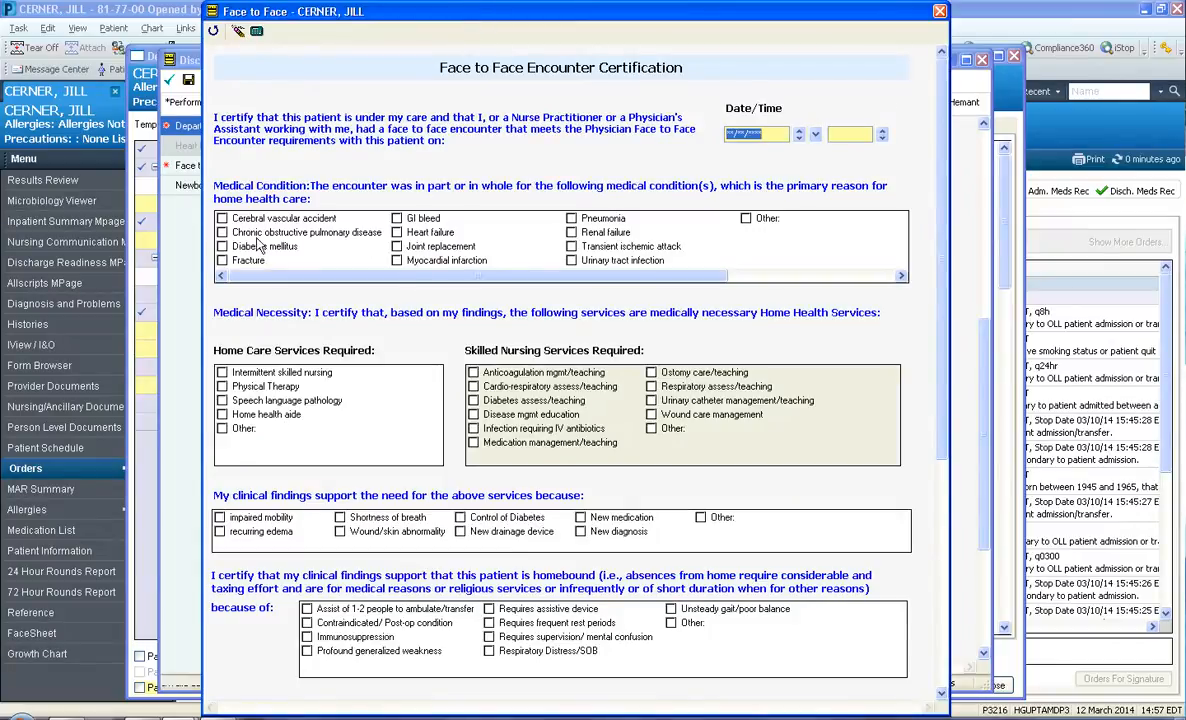
# - In the Face to Face certification, mark Diabetes mellitus and Fracture as conditions, Physical Therapy as service, impaired mobility as finding, and Profound generalized weakness as homebound reason
pyautogui.click(223, 247)
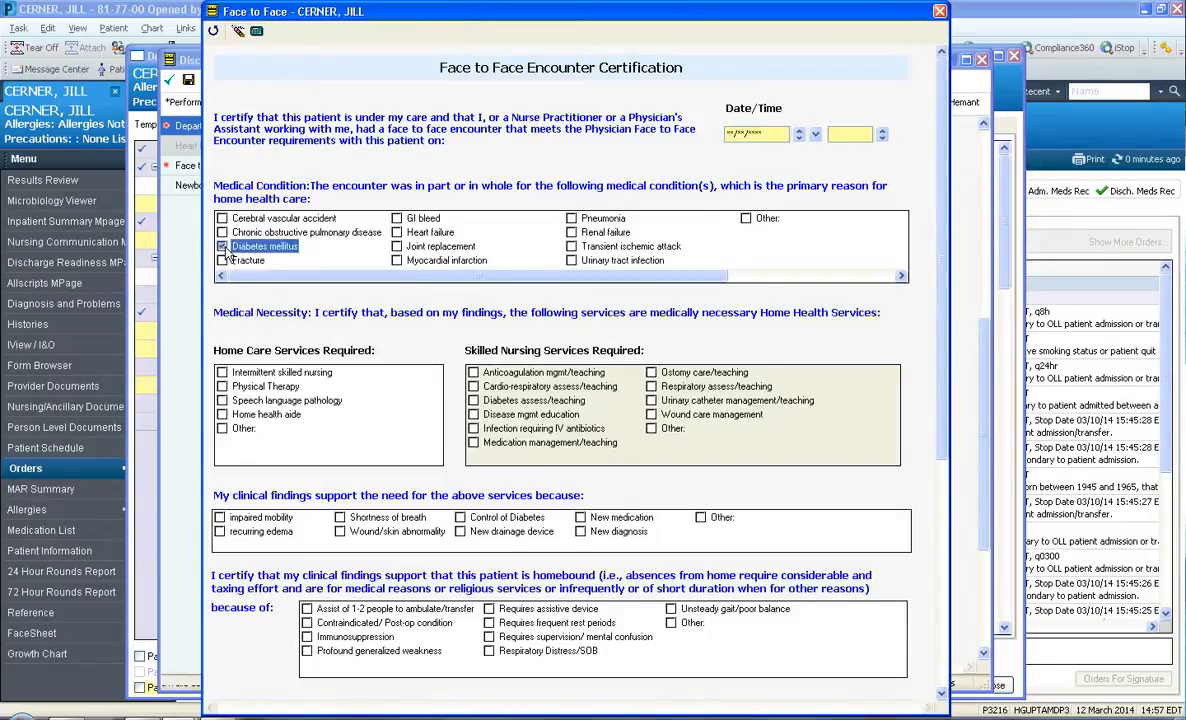
pyautogui.click(222, 387)
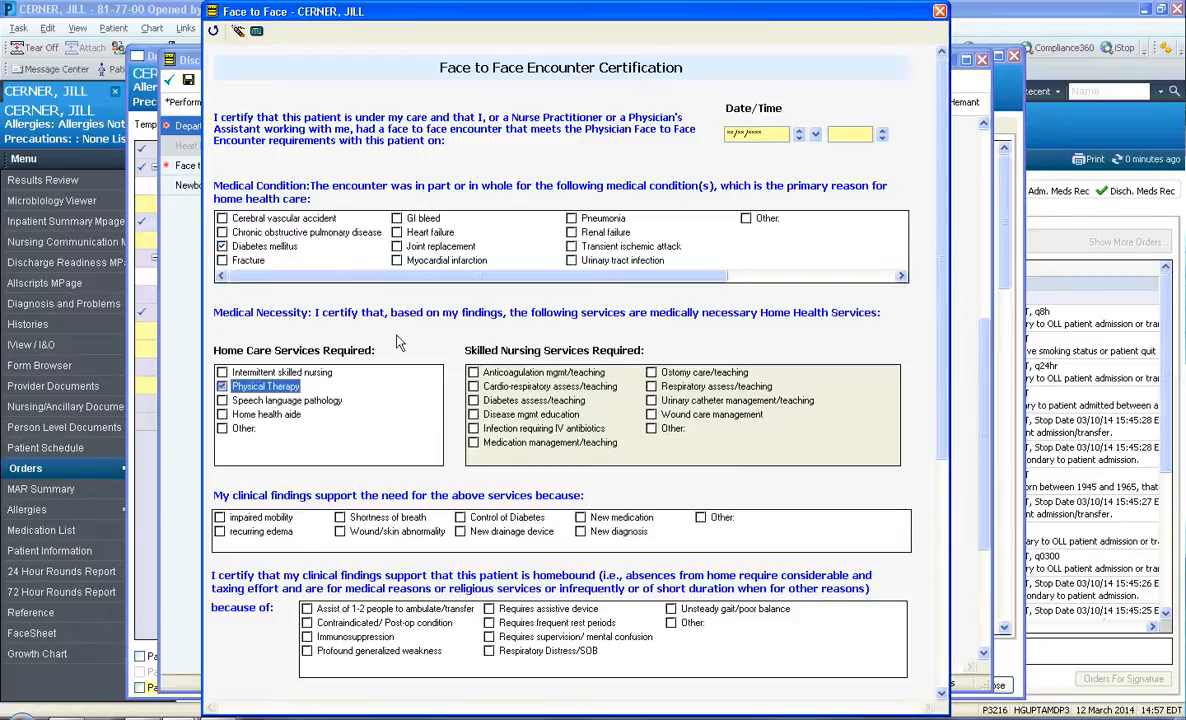
pyautogui.click(224, 262)
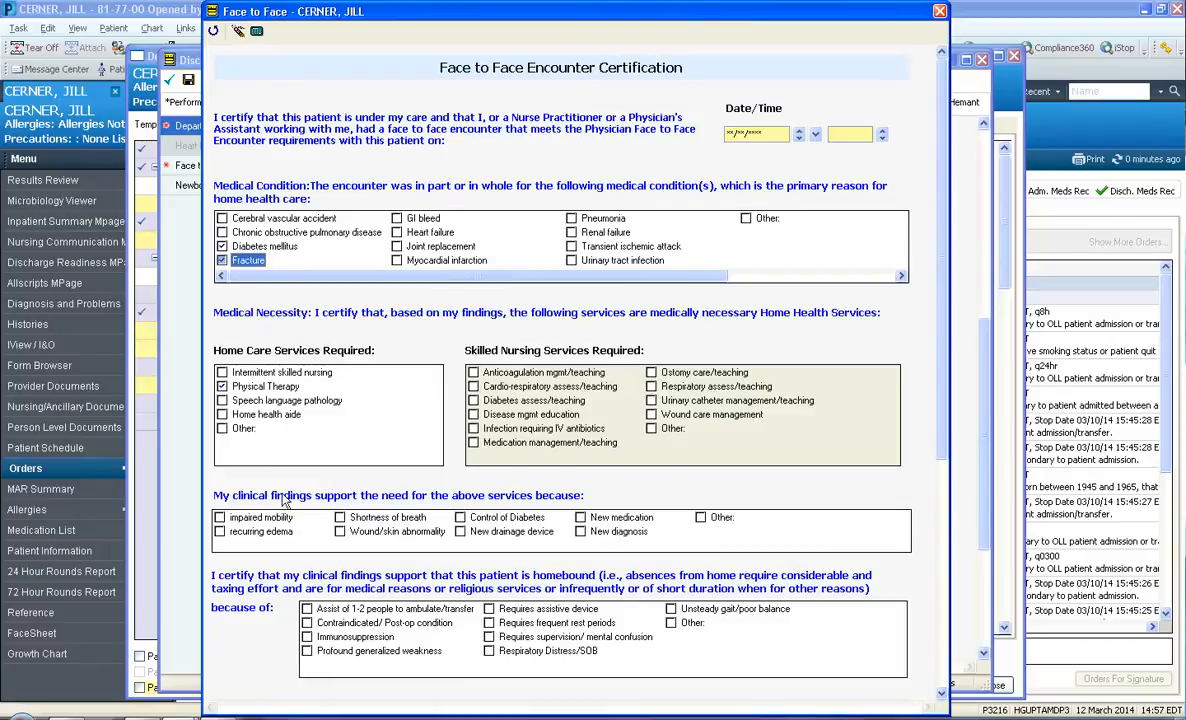
pyautogui.click(221, 518)
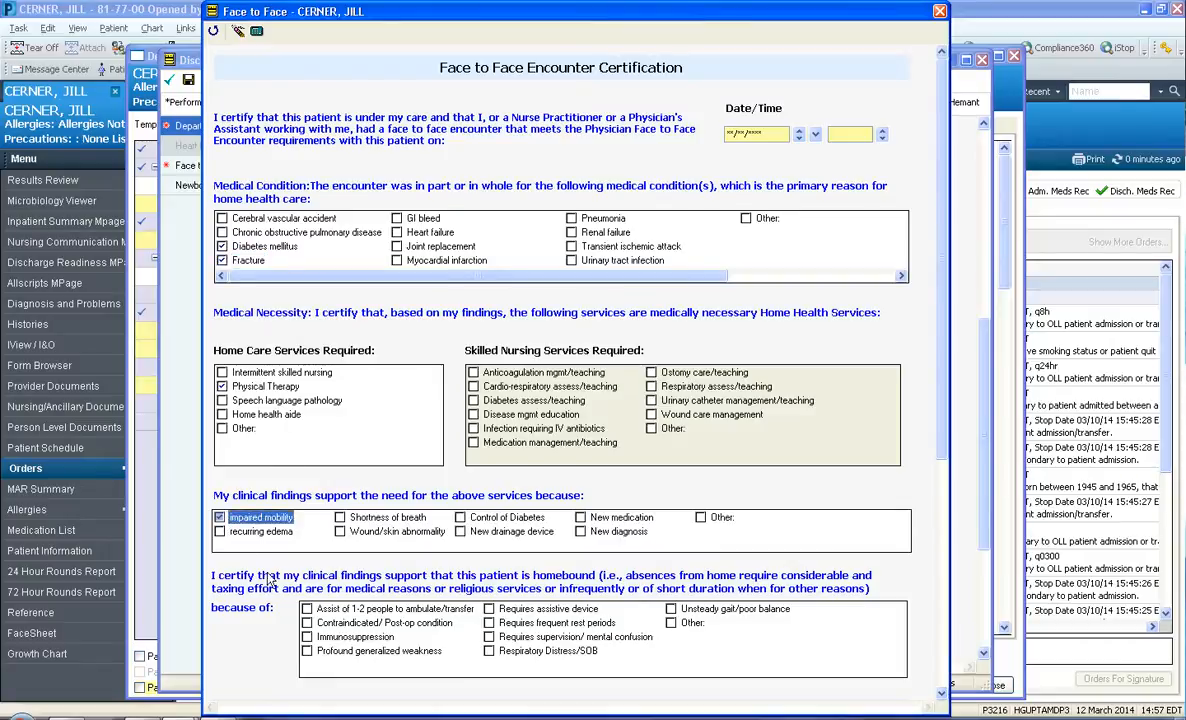
pyautogui.click(308, 651)
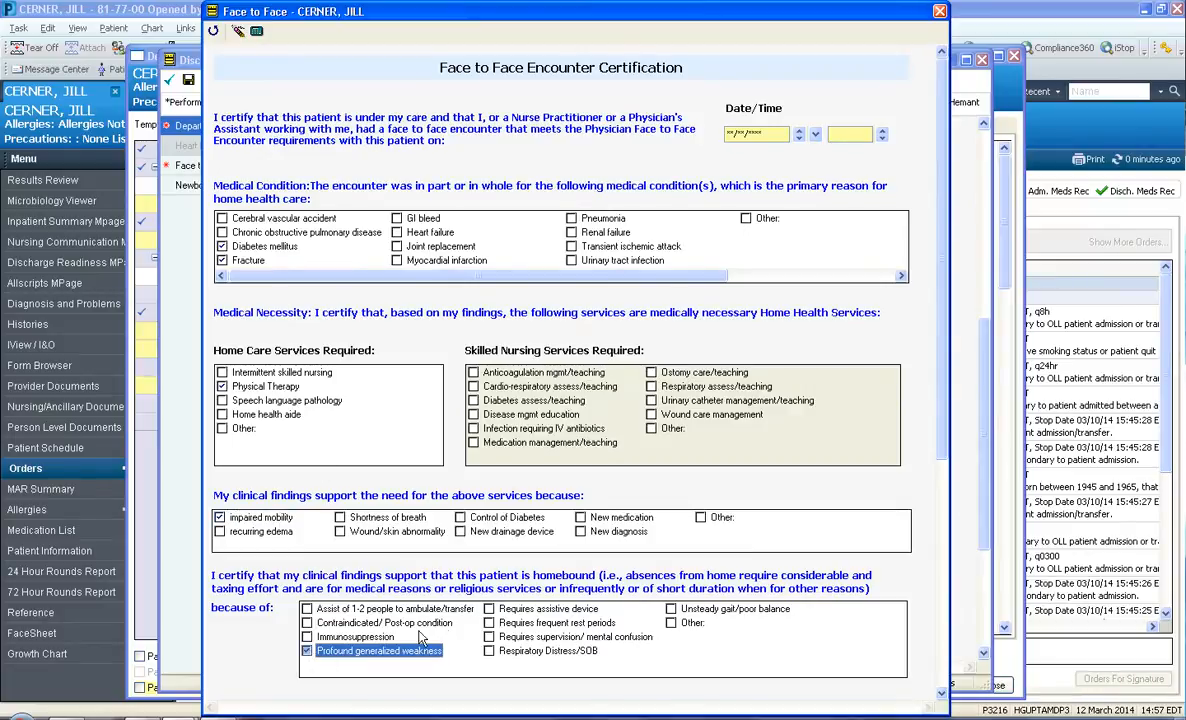
# - Set the Face to Face encounter date to 03/13/2014 and time to 1457, return to the Discharge Instructions, and sign them
pyautogui.click(800, 133)
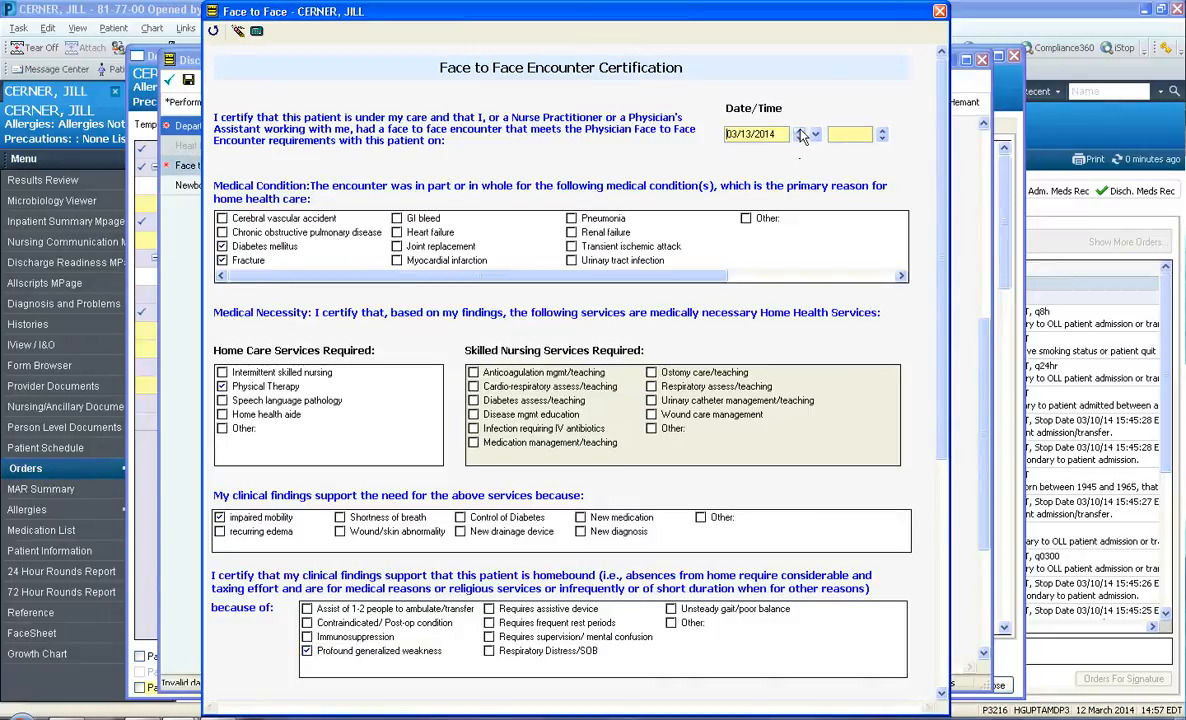
pyautogui.click(882, 135)
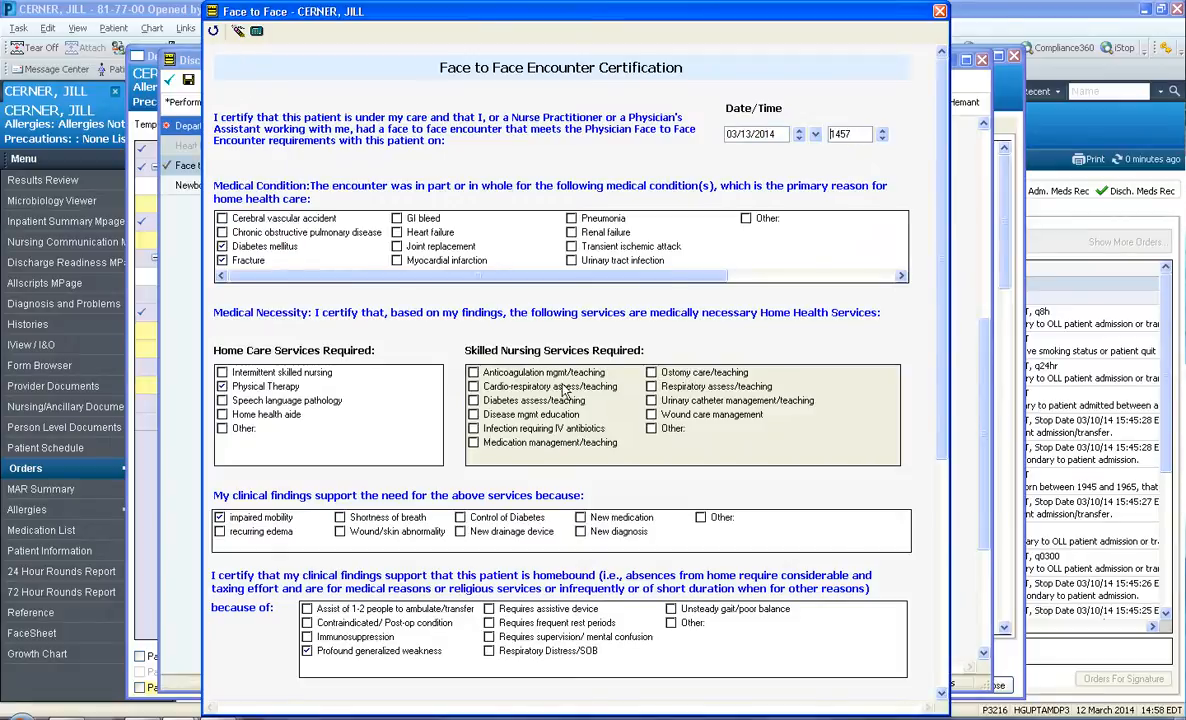
pyautogui.click(215, 32)
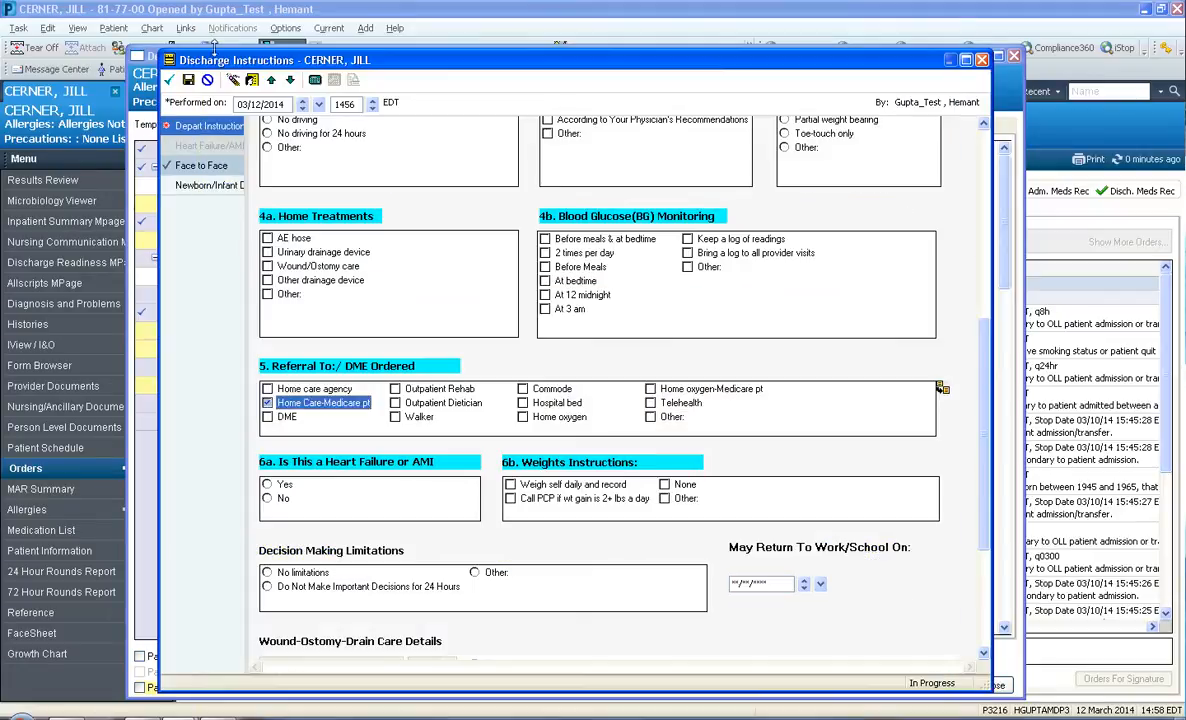
pyautogui.click(174, 82)
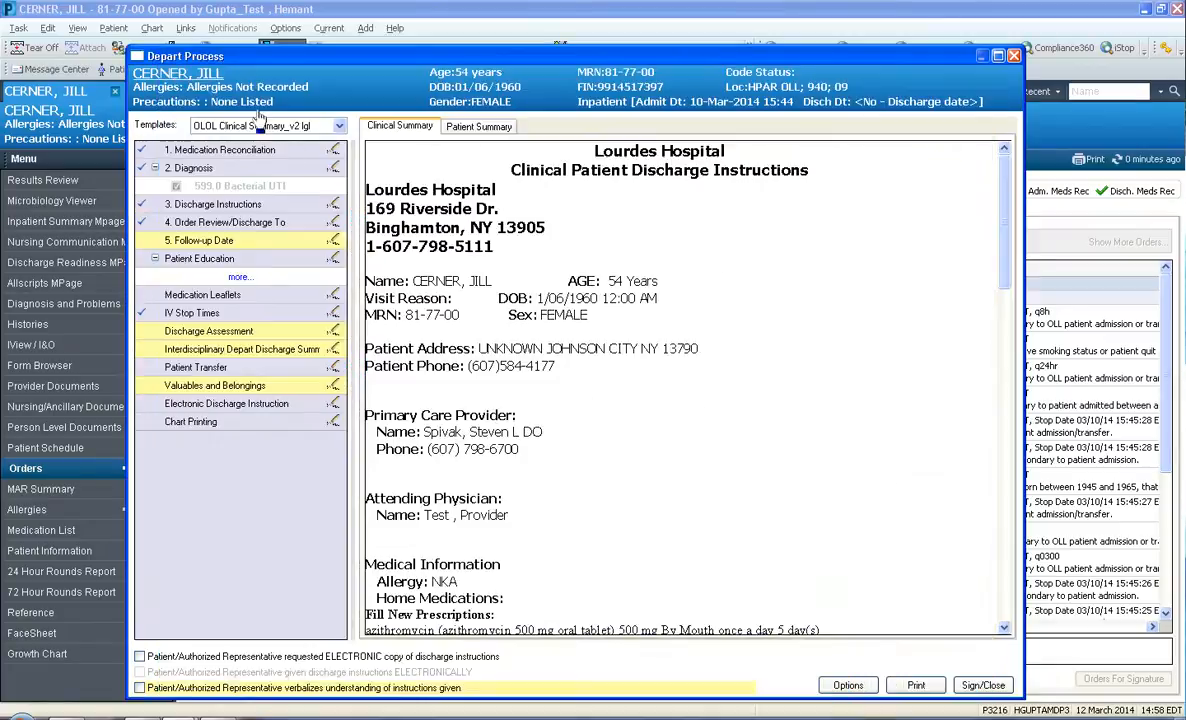
# - Open Follow-up Date from the Depart Process and add a free-text follow-up with "PCP" within 7 to 10 days
pyautogui.click(334, 241)
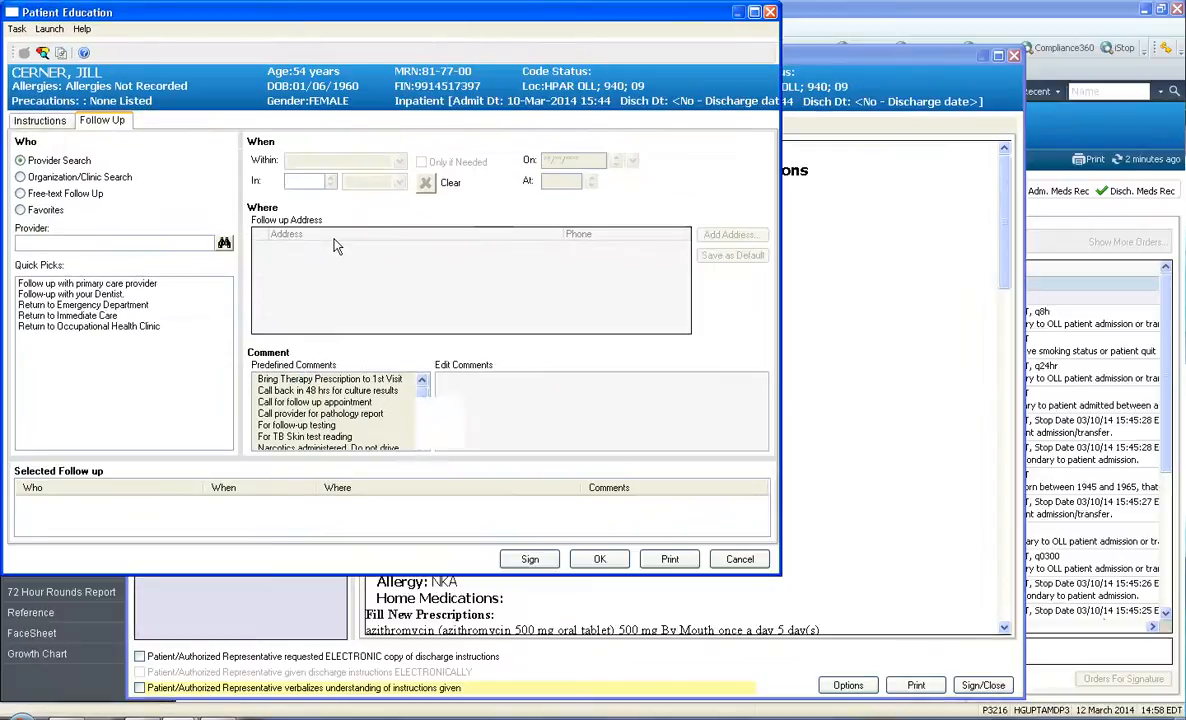
pyautogui.moveTo(474, 22); pyautogui.dragTo(673, 128)
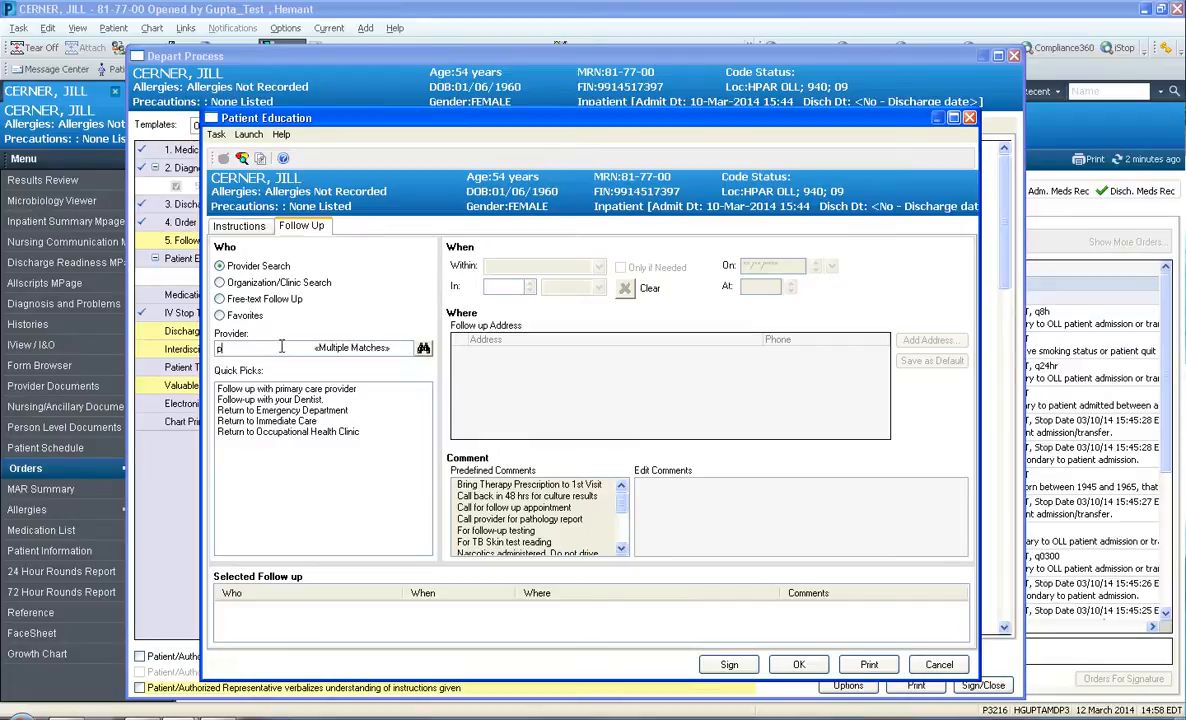
pyautogui.click(220, 300)
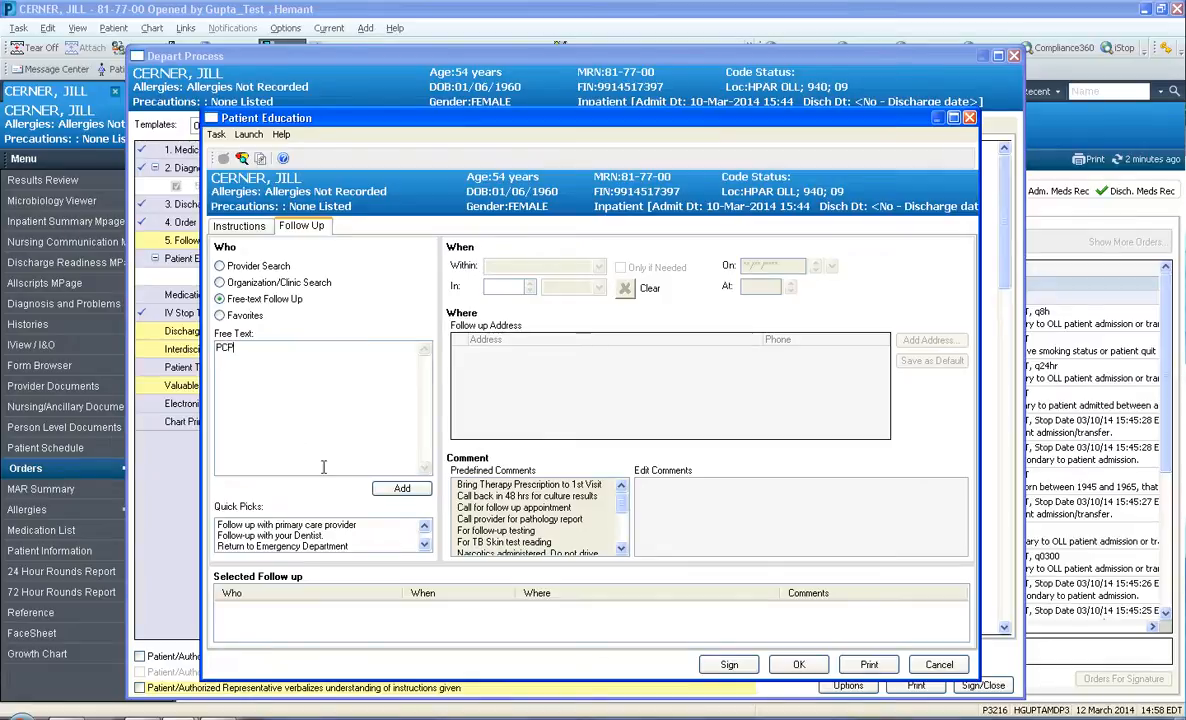
pyautogui.click(395, 488)
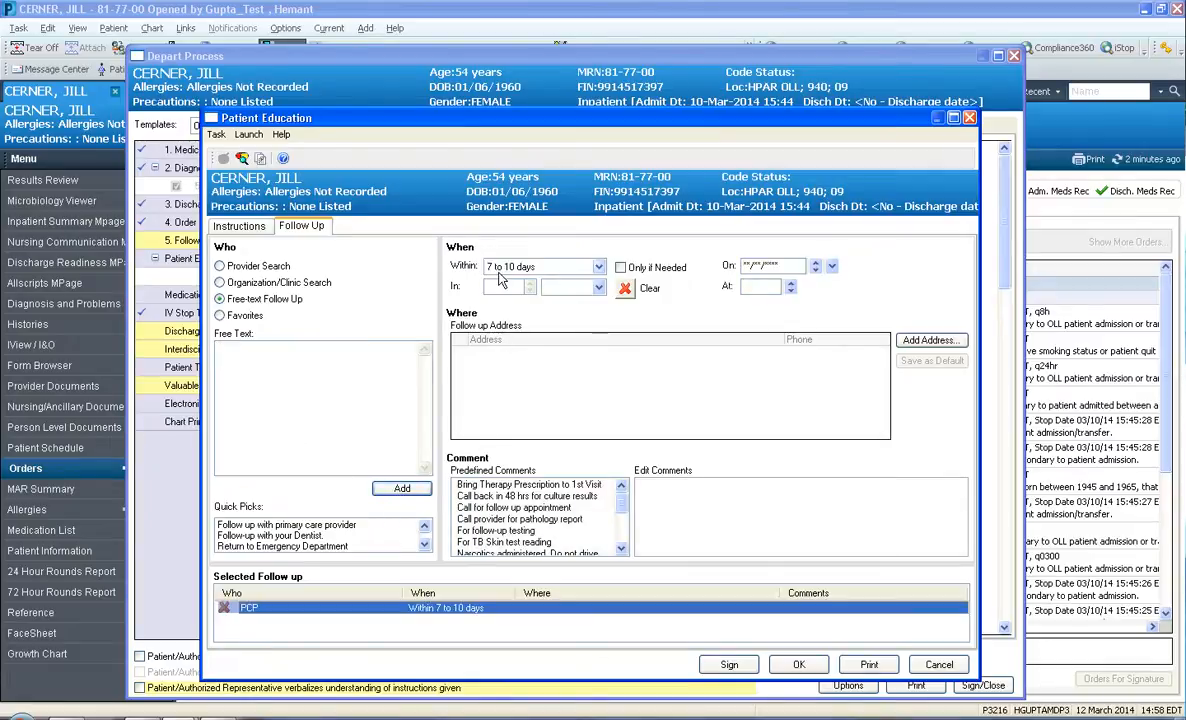
pyautogui.click(550, 264)
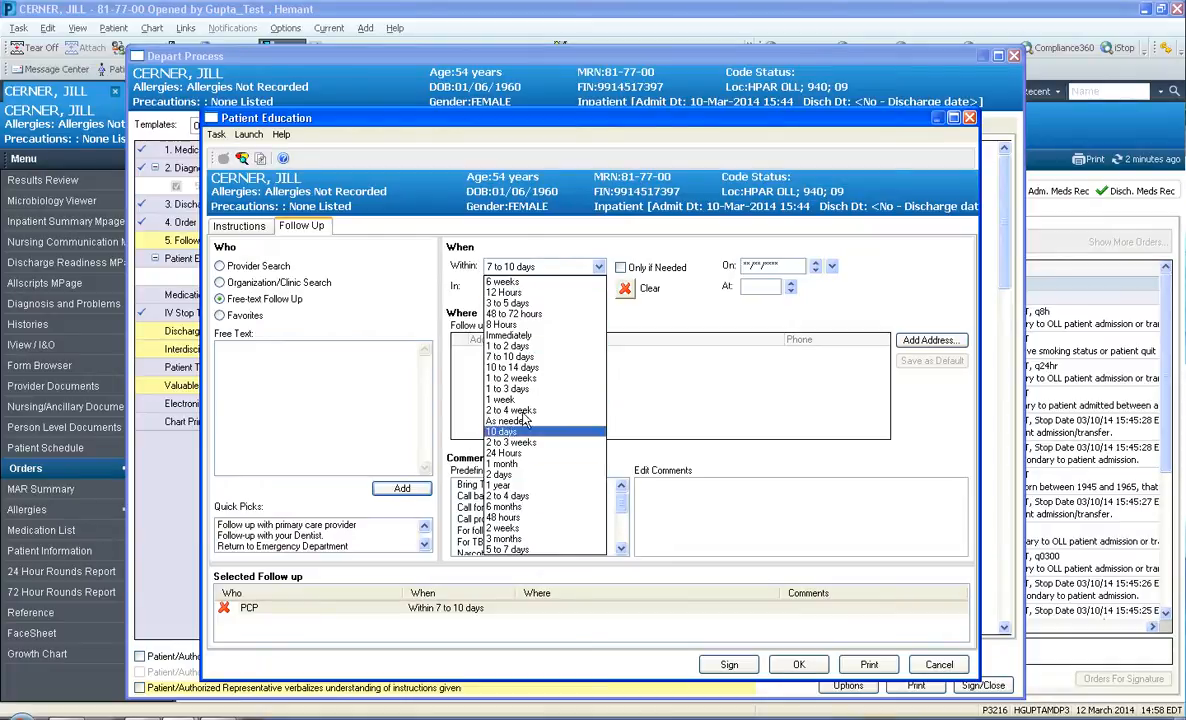
pyautogui.click(490, 355)
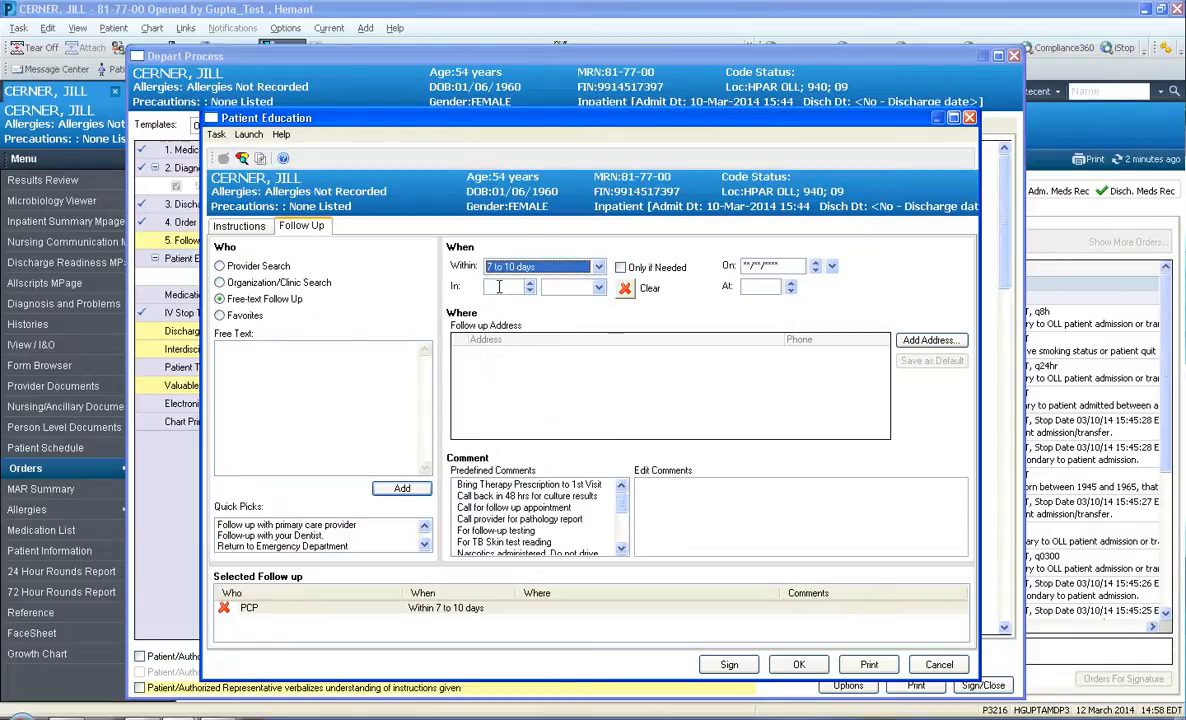
pyautogui.click(601, 268)
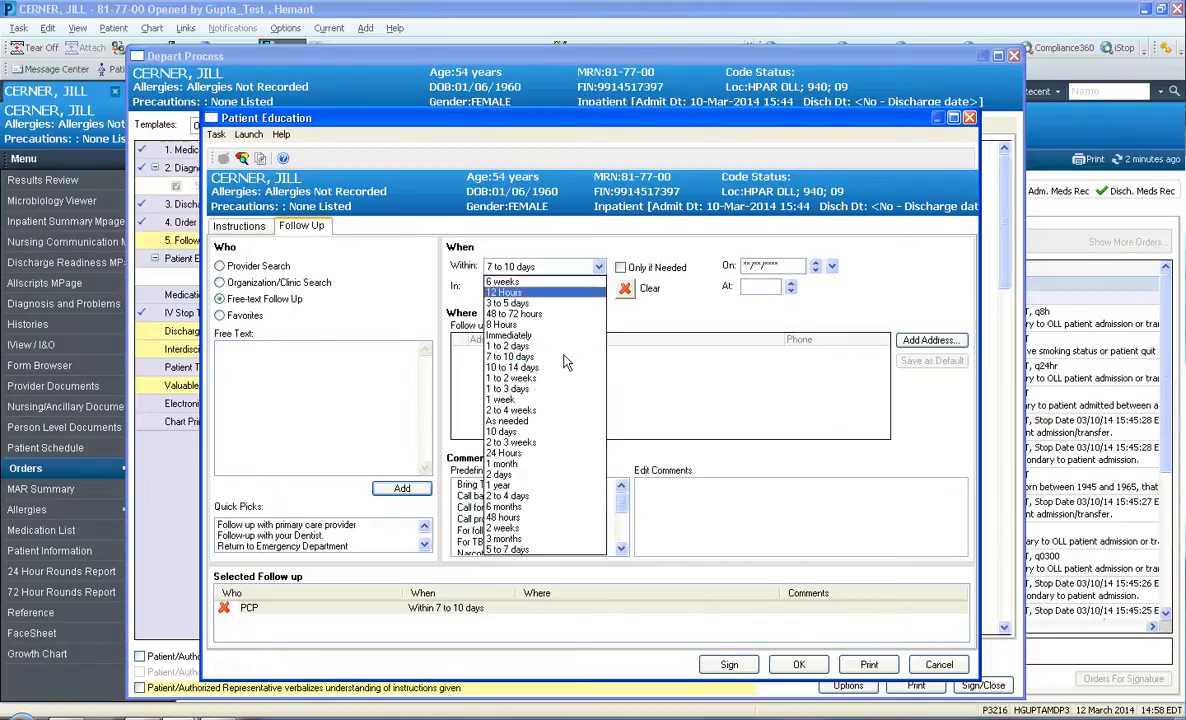
pyautogui.click(632, 288)
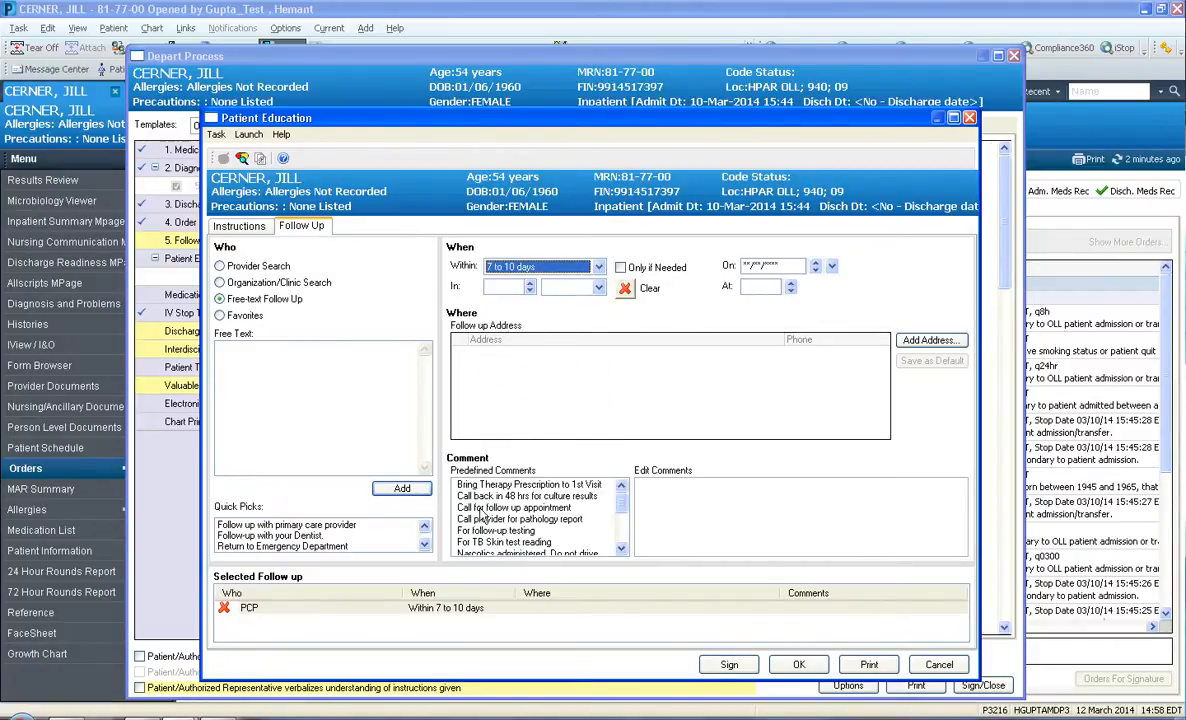
# - Add the comment "bring medications to this visit. call with INR results to PCP." to the PCP follow-up and sign it
pyautogui.click(255, 619)
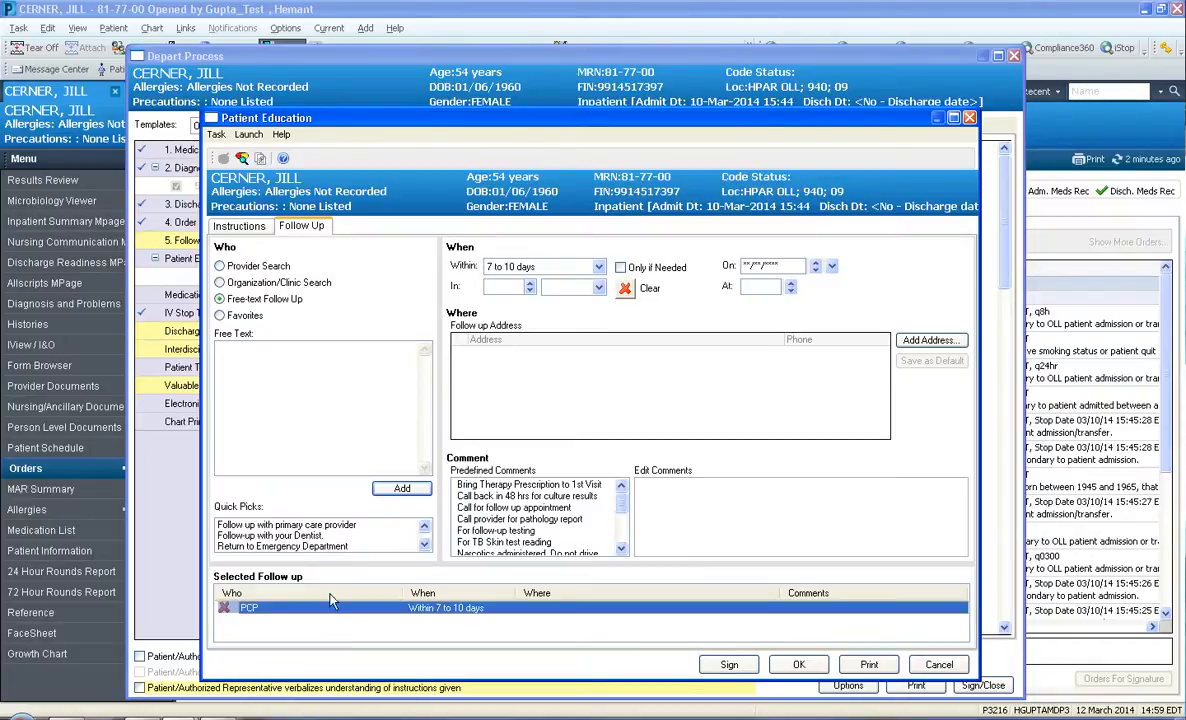
pyautogui.click(695, 508)
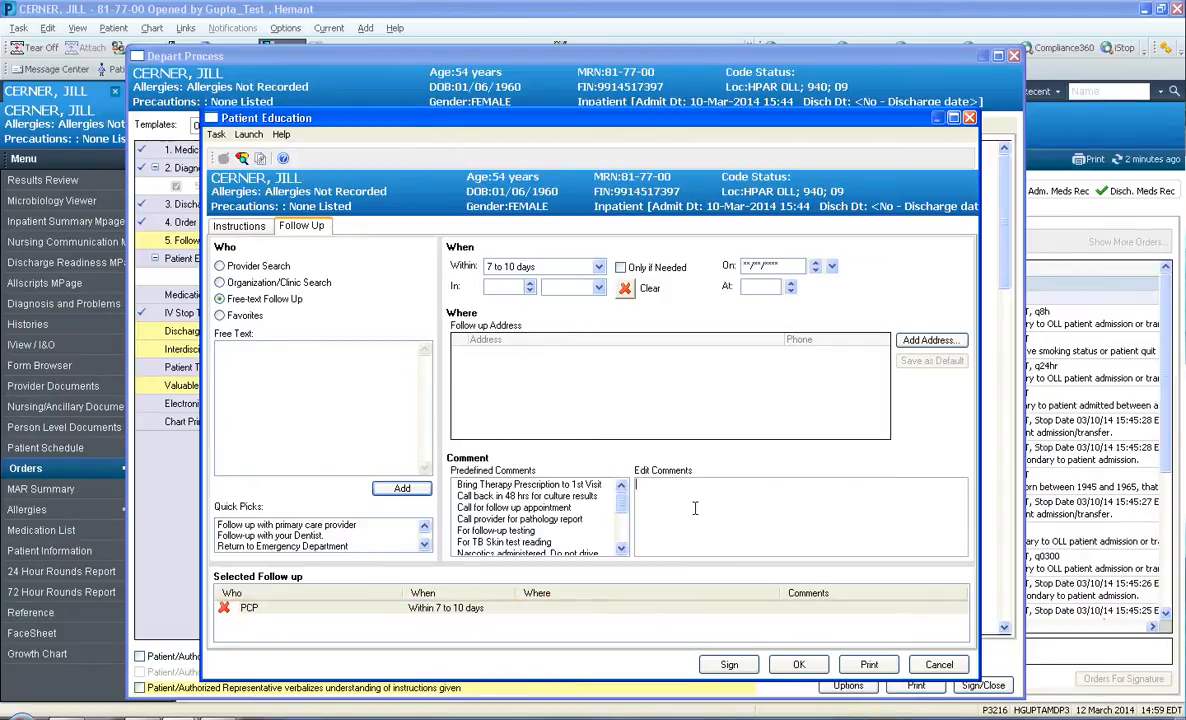
pyautogui.write('bring medications to this visit. call with I')
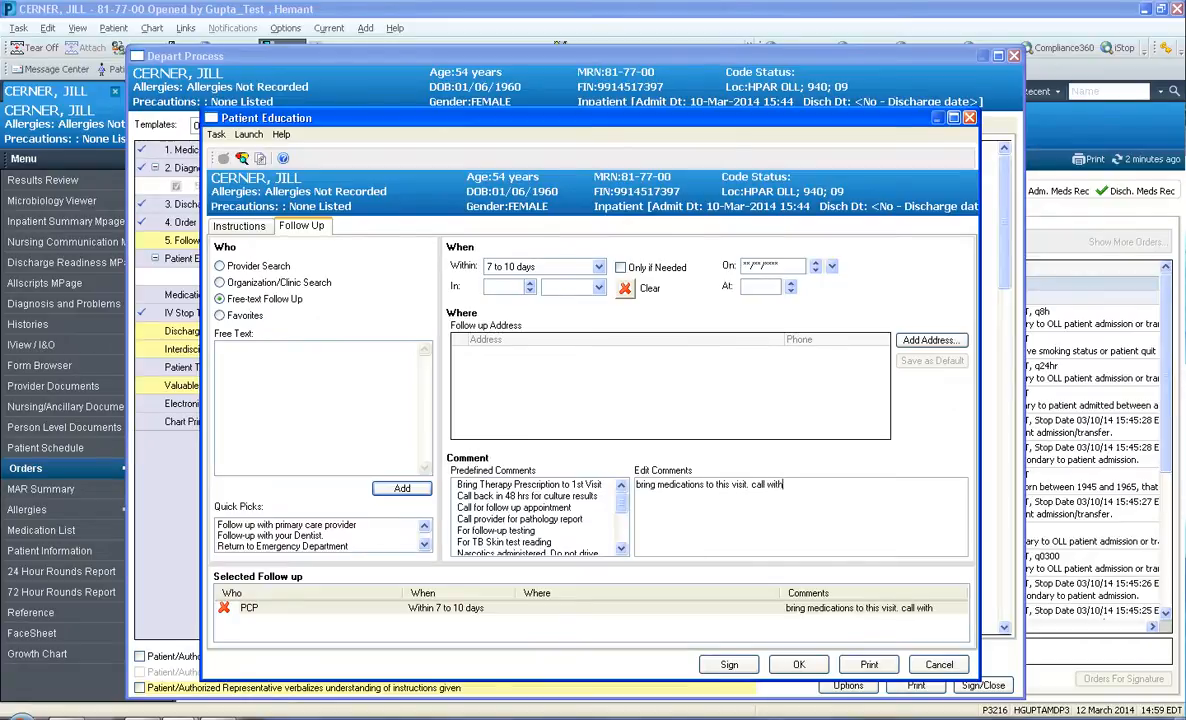
pyautogui.write('NR results to PCP.')
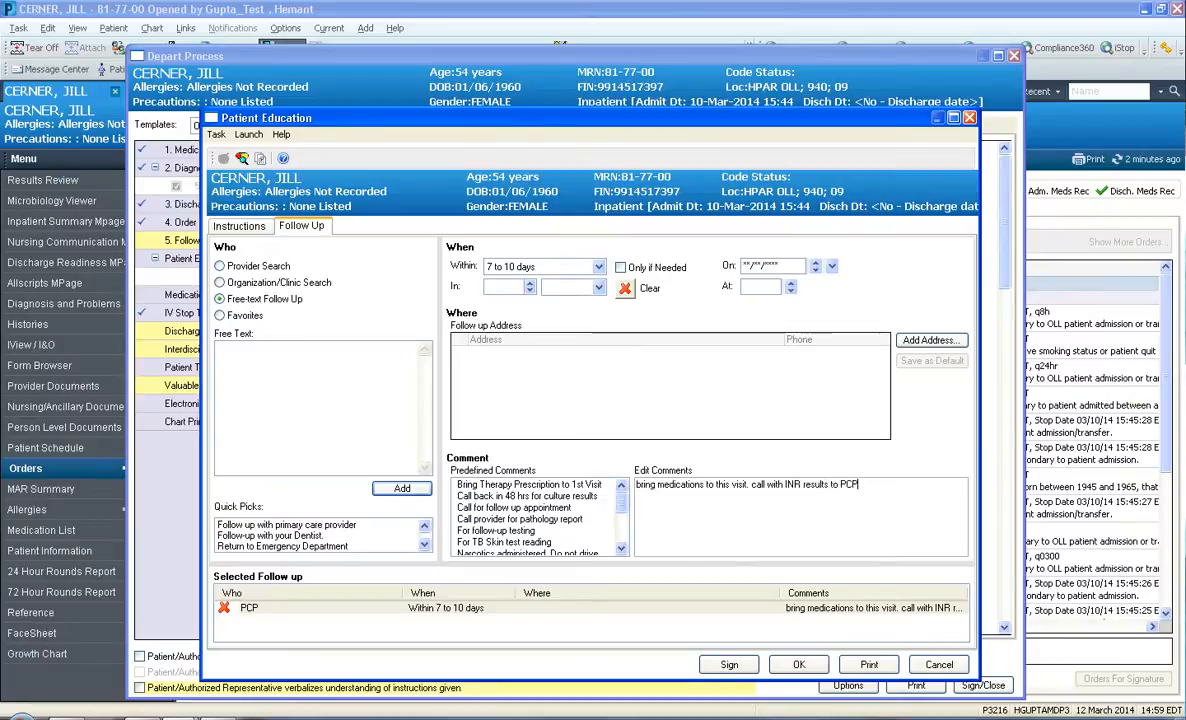
pyautogui.click(729, 664)
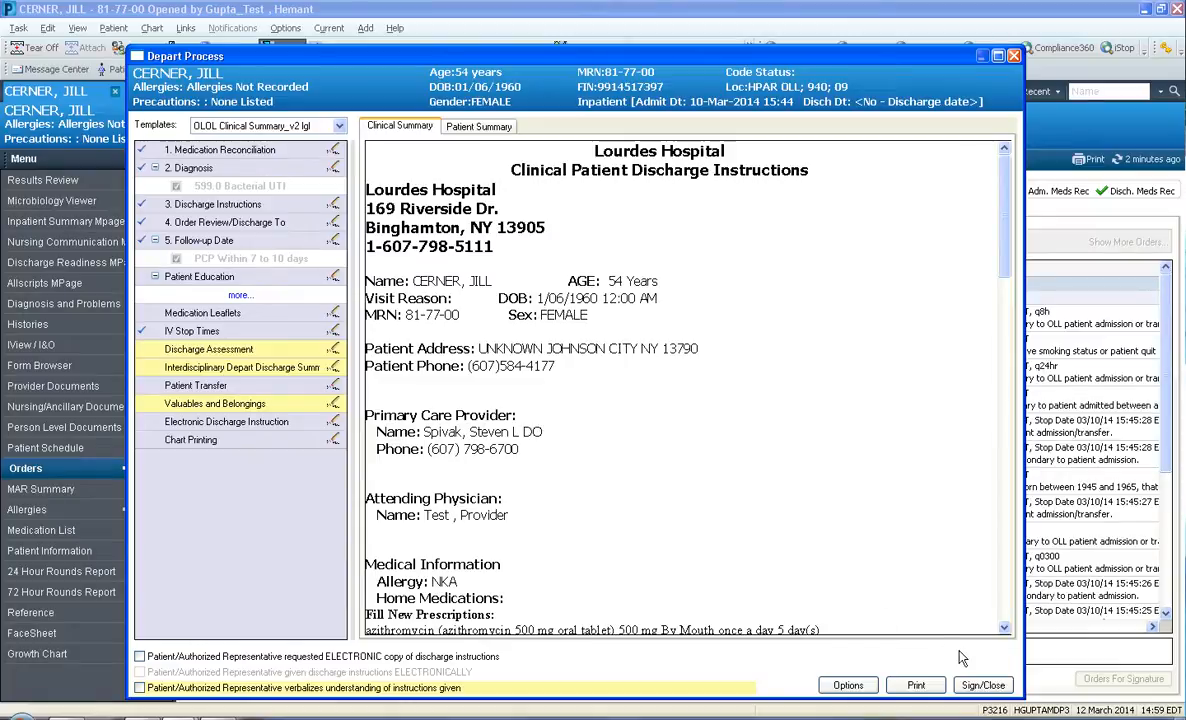
# - Review the Patient Summary of the discharge document, and sign and close the Depart Process
pyautogui.click(479, 126)
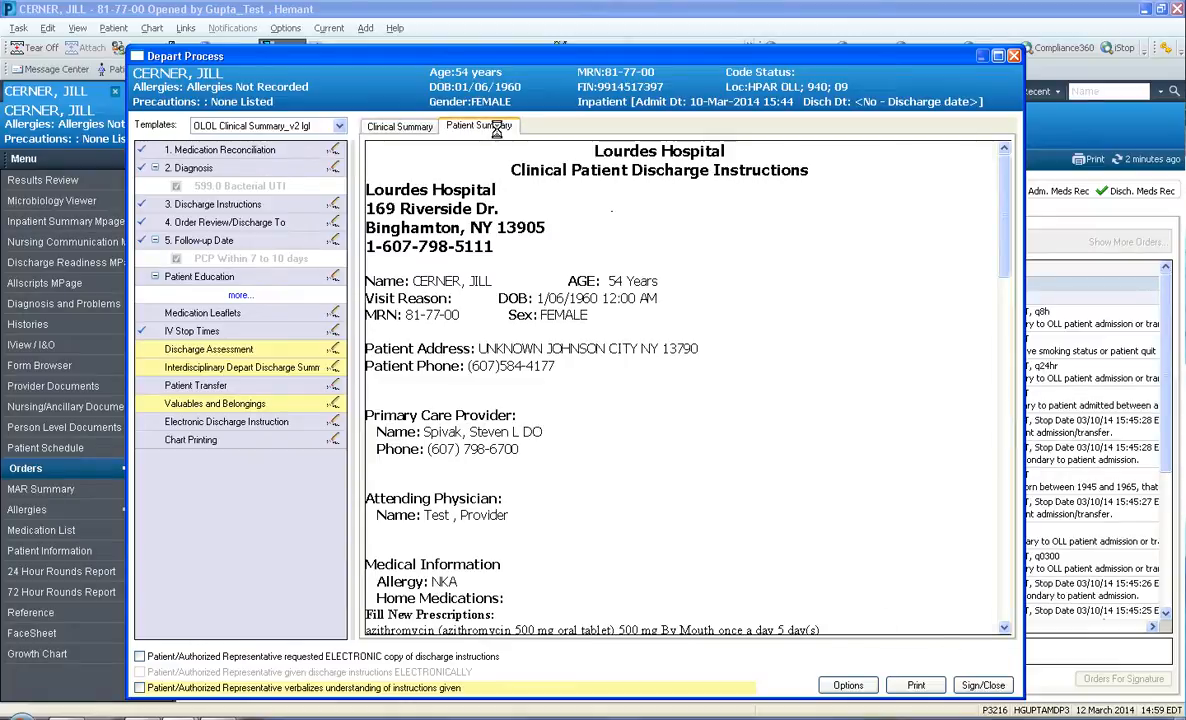
pyautogui.moveTo(1008, 184)
pyautogui.mouseDown()
pyautogui.moveTo(1005, 472)
pyautogui.moveTo(1000, 182)
pyautogui.mouseUp()
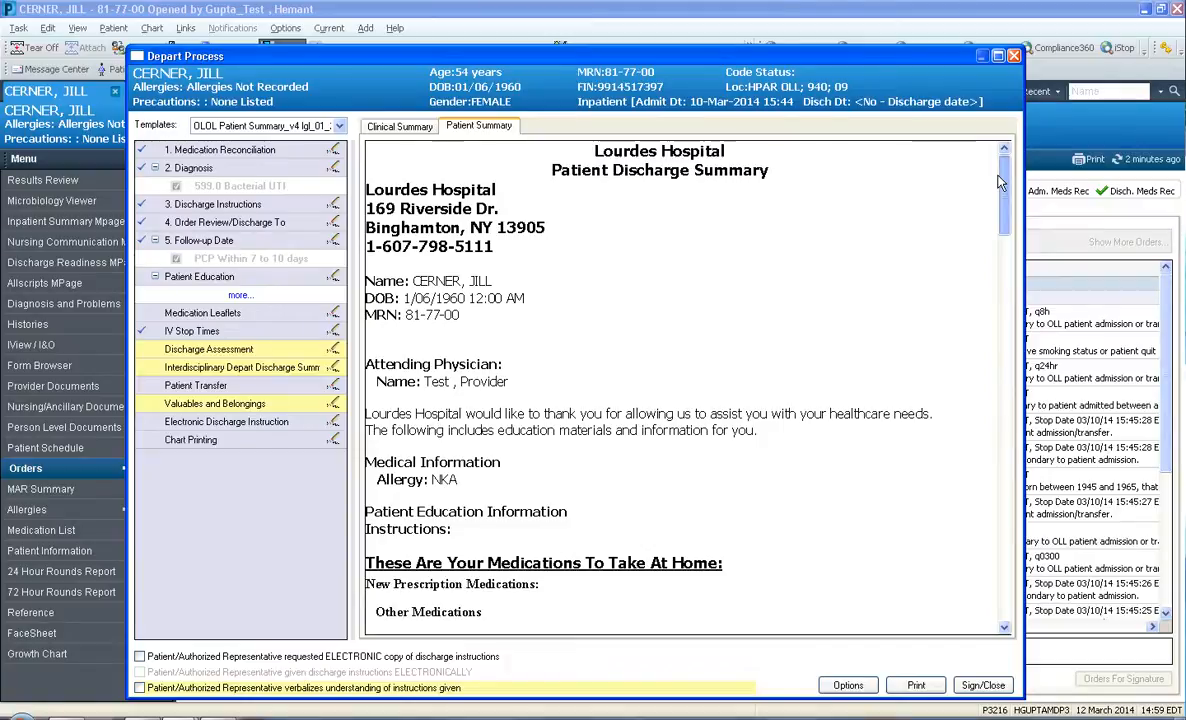
pyautogui.click(983, 685)
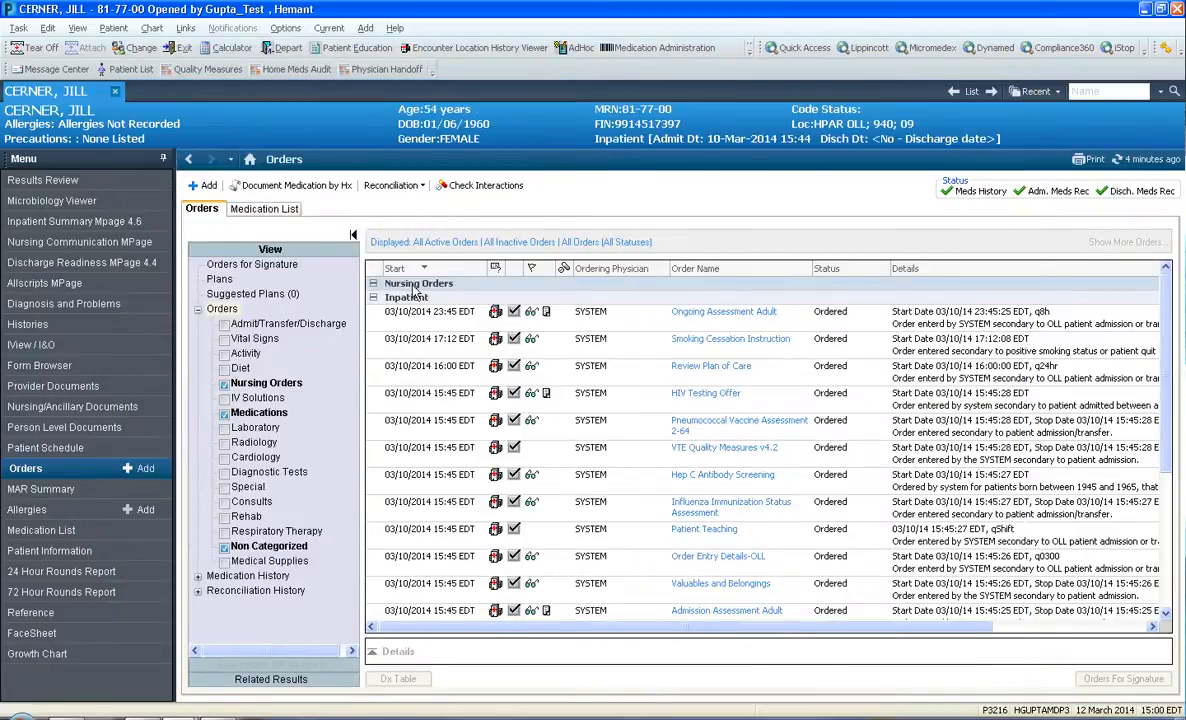
# - Reopen the Depart Process and, under Order Review/Discharge To, add and sign a Discharge Patient to order for "Home; No home care services"
pyautogui.click(270, 47)
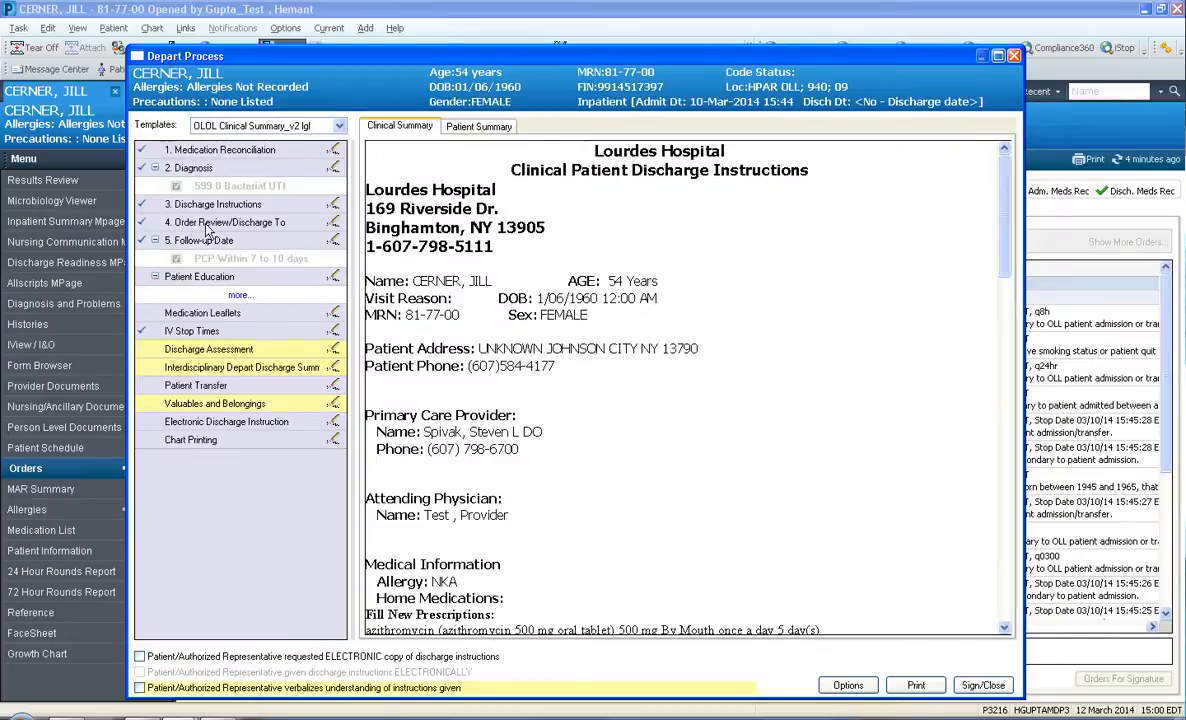
pyautogui.click(335, 222)
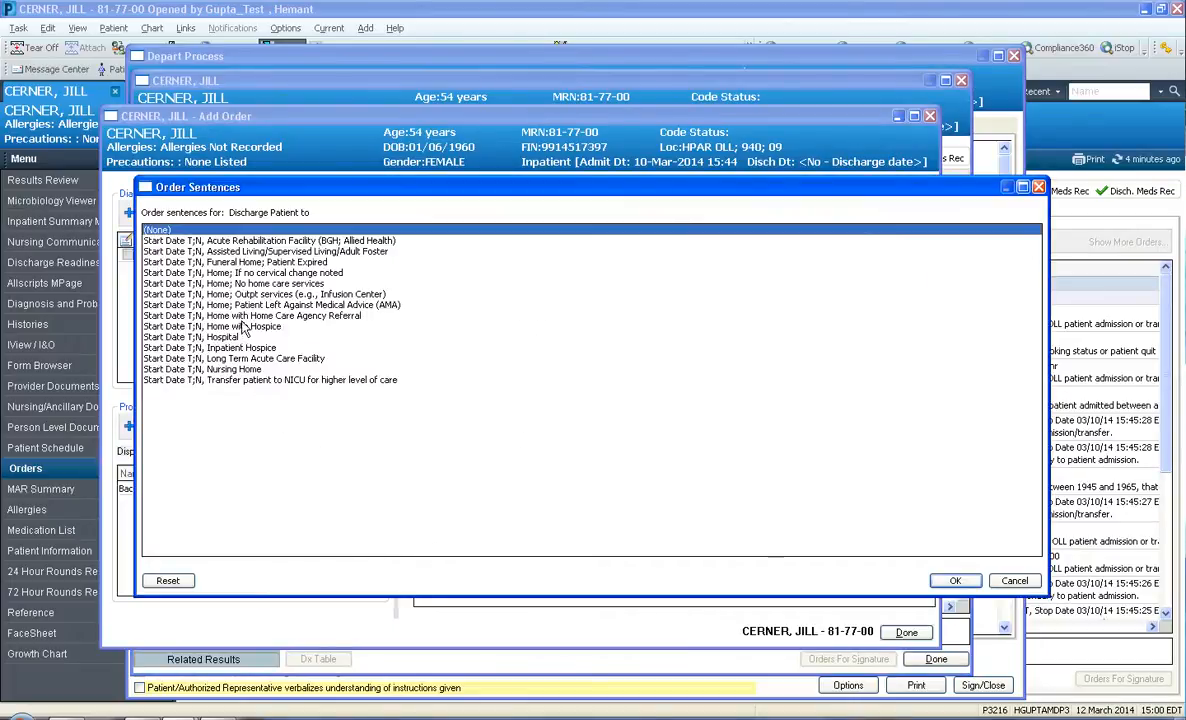
pyautogui.click(231, 283)
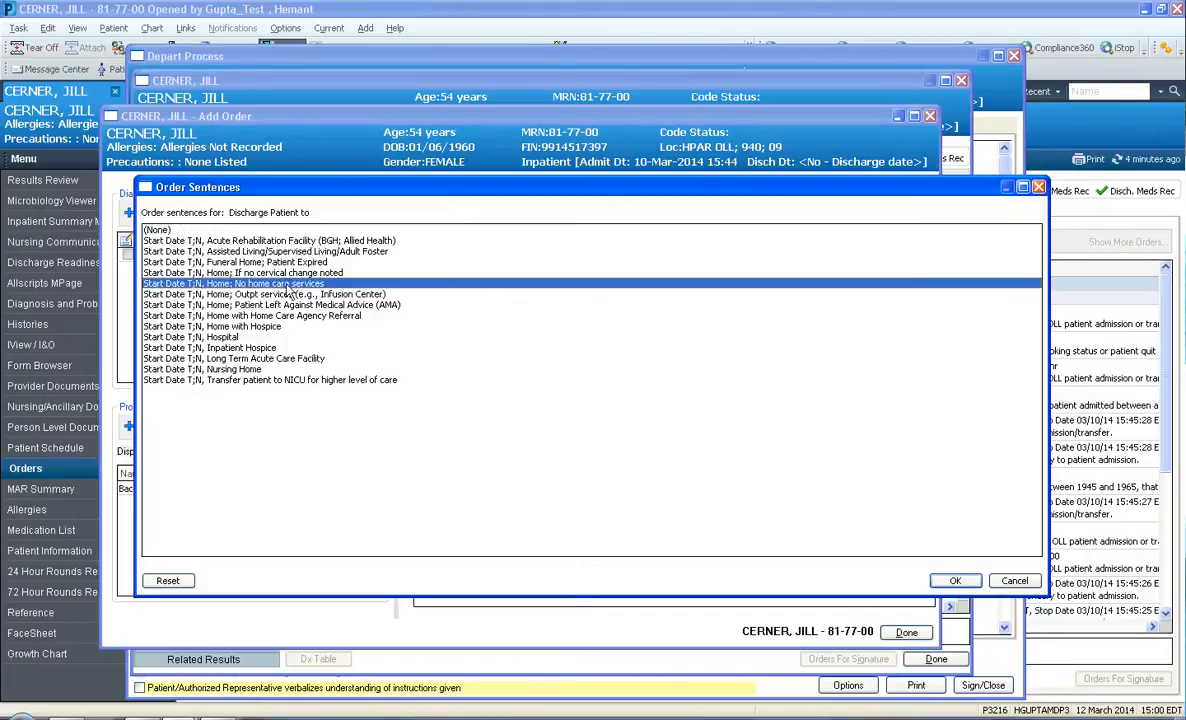
pyautogui.click(956, 581)
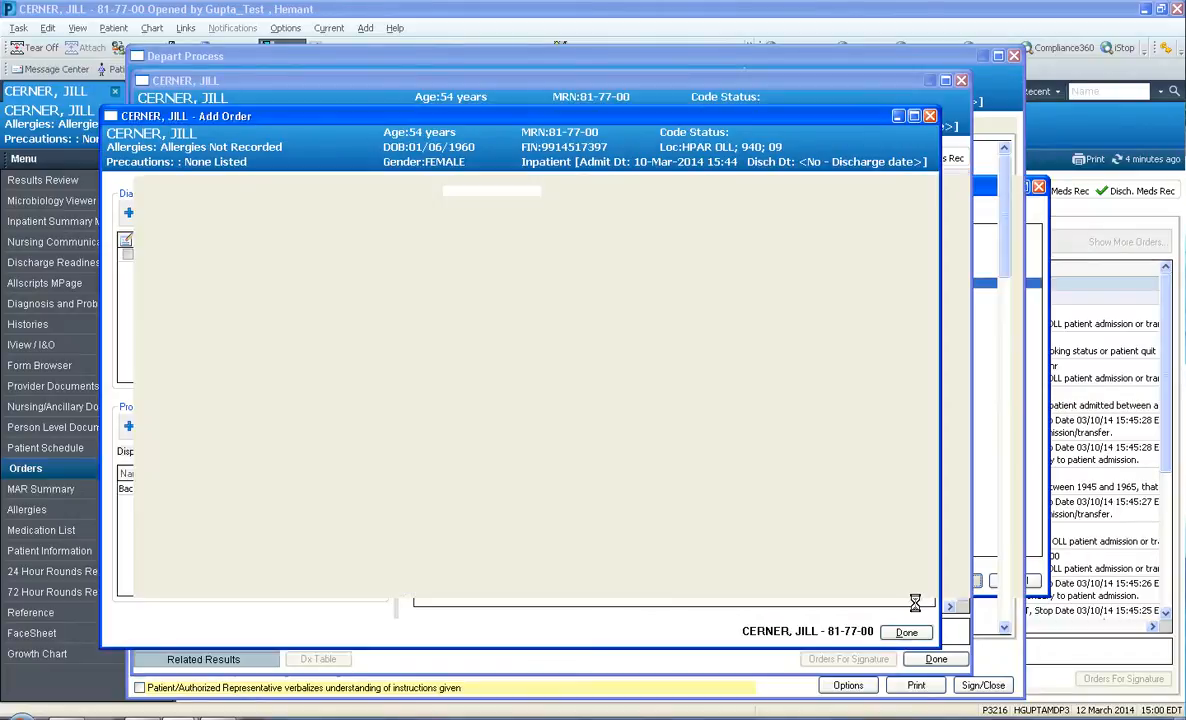
pyautogui.click(906, 633)
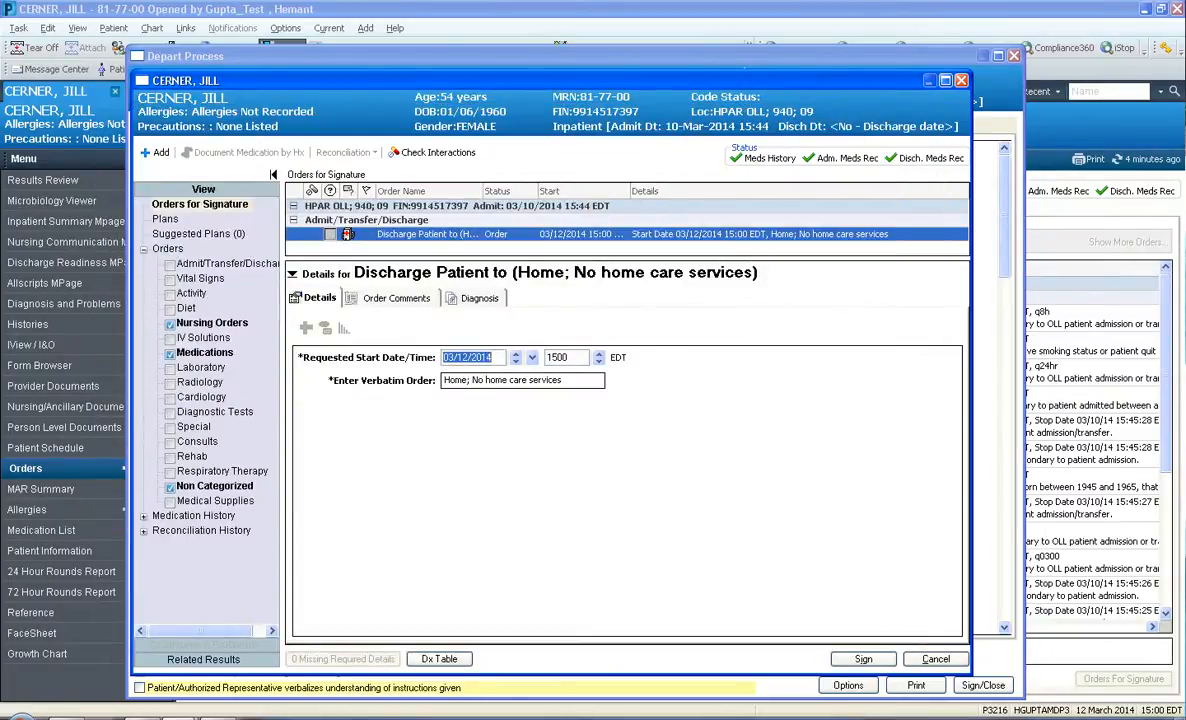
pyautogui.click(863, 659)
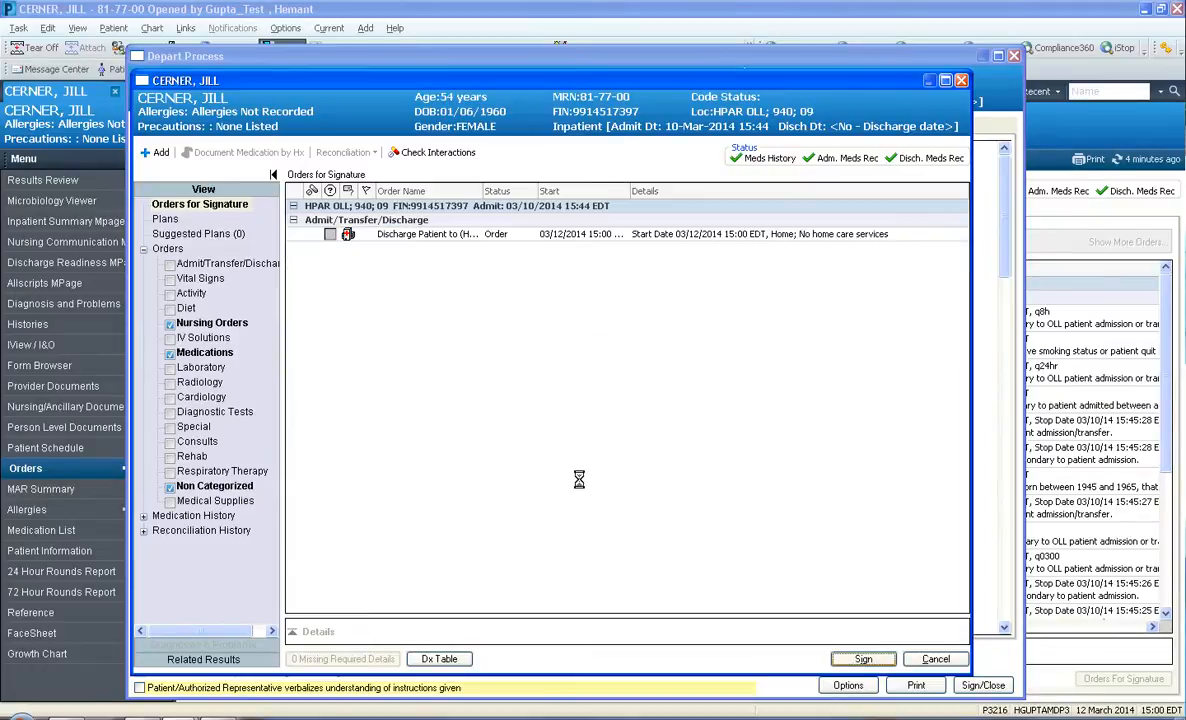